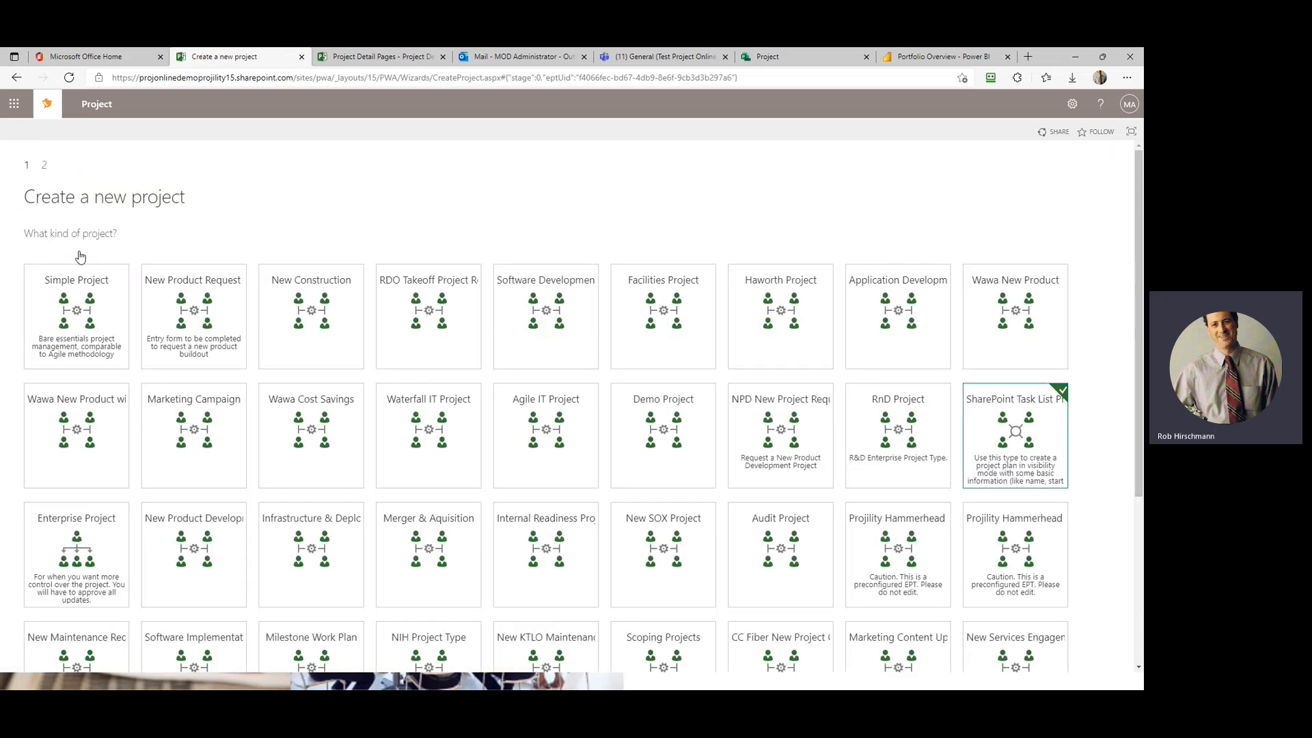
Step: Choose the Simple Project type for the new project and continue to its information form
left_click(94, 274)
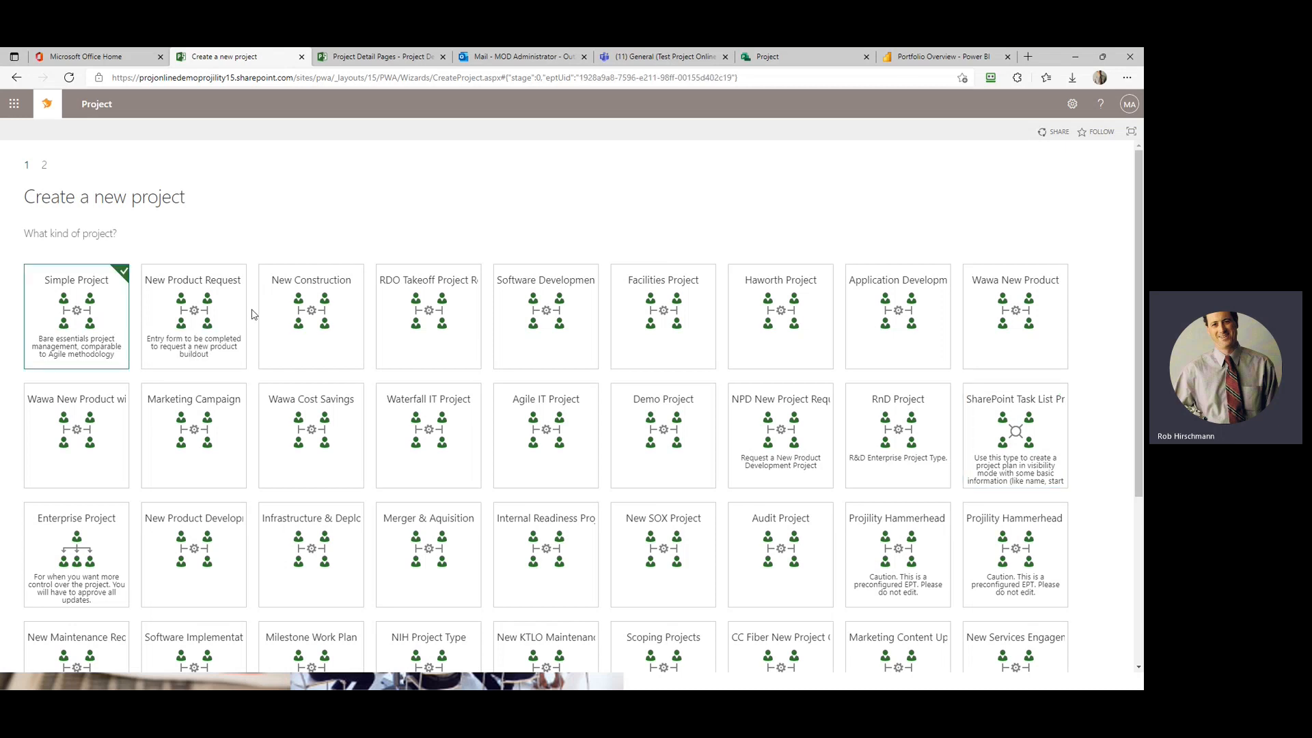
scroll(218, 387, "down", 3)
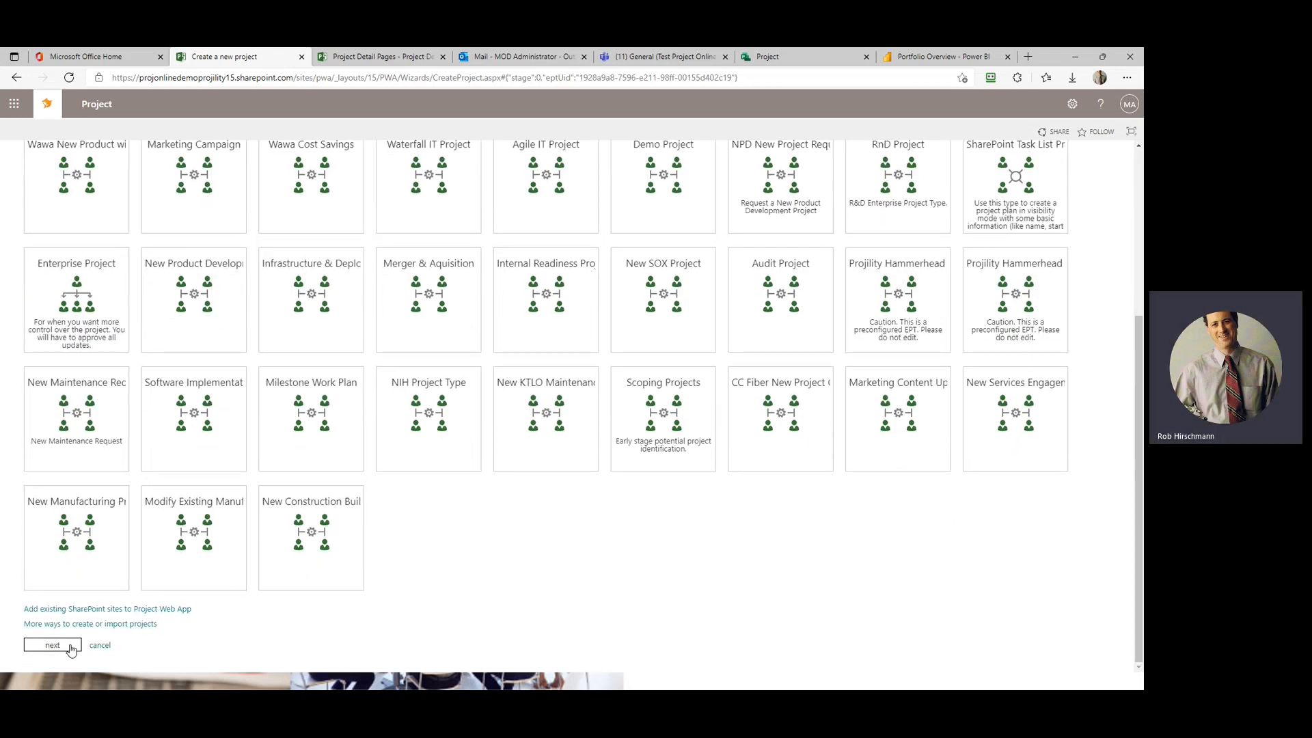
left_click(71, 647)
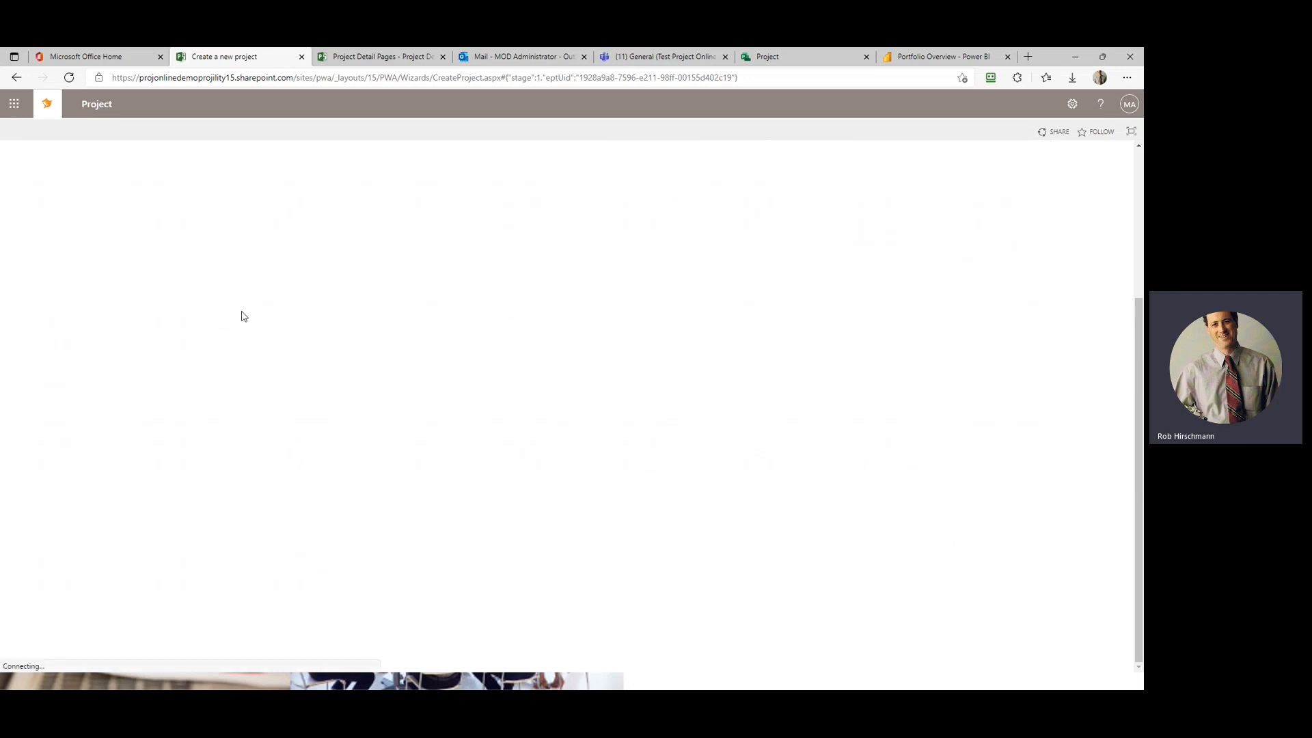
Step: Name the new project "Test Project Online Teams project 12082021"
type("Test Project Online Teams project 12082021")
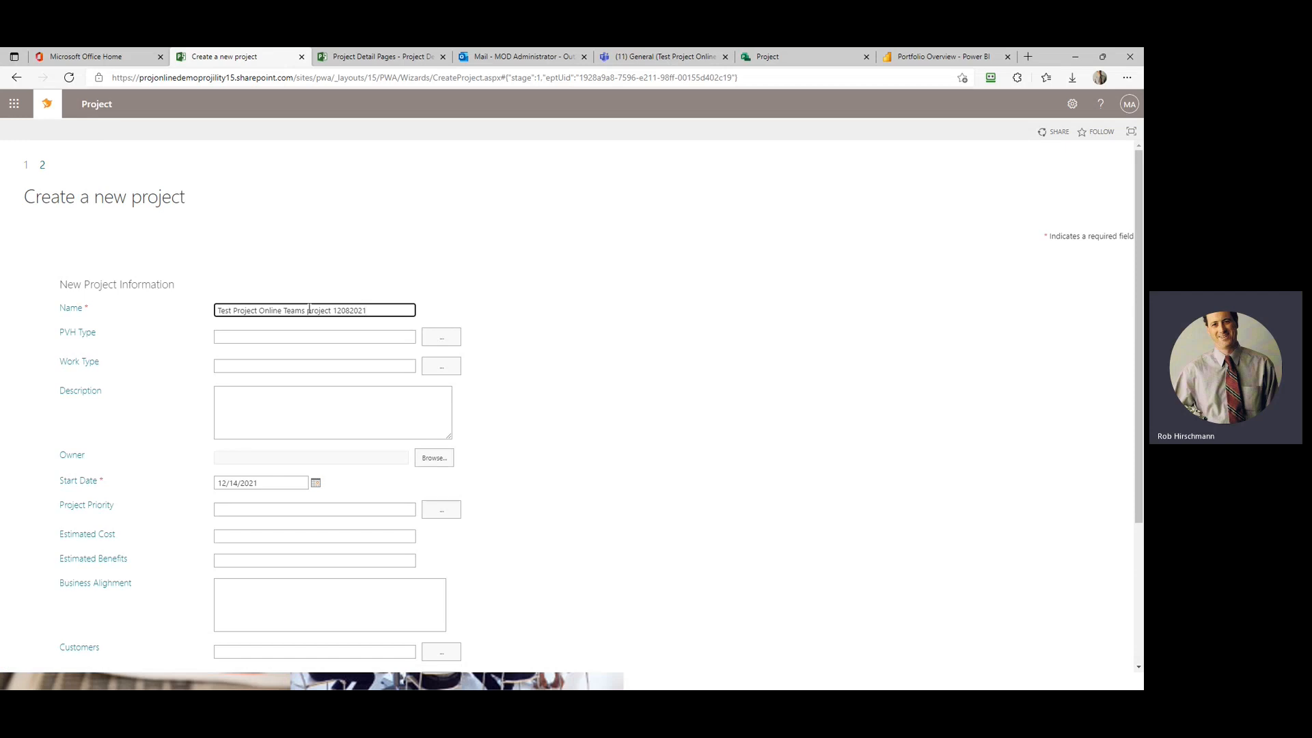
left_click_drag(369, 311, 196, 311)
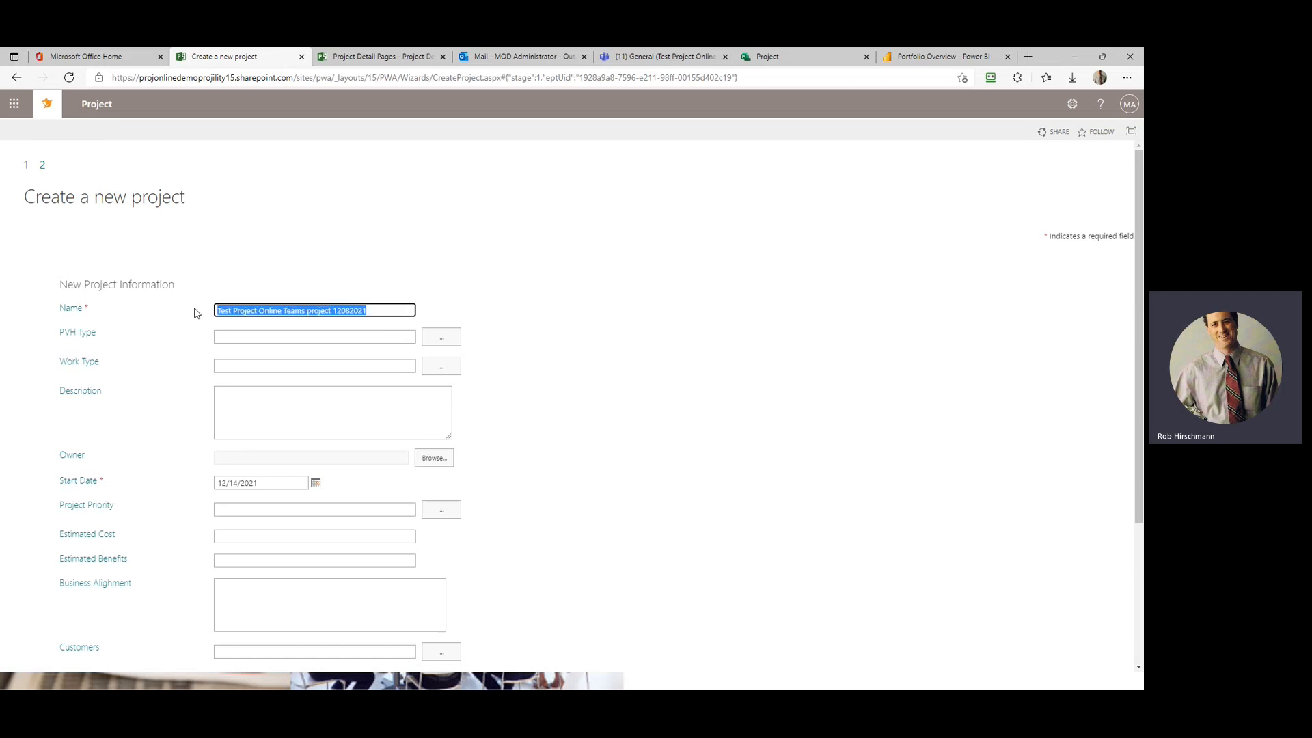
scroll(379, 314, "down", 2)
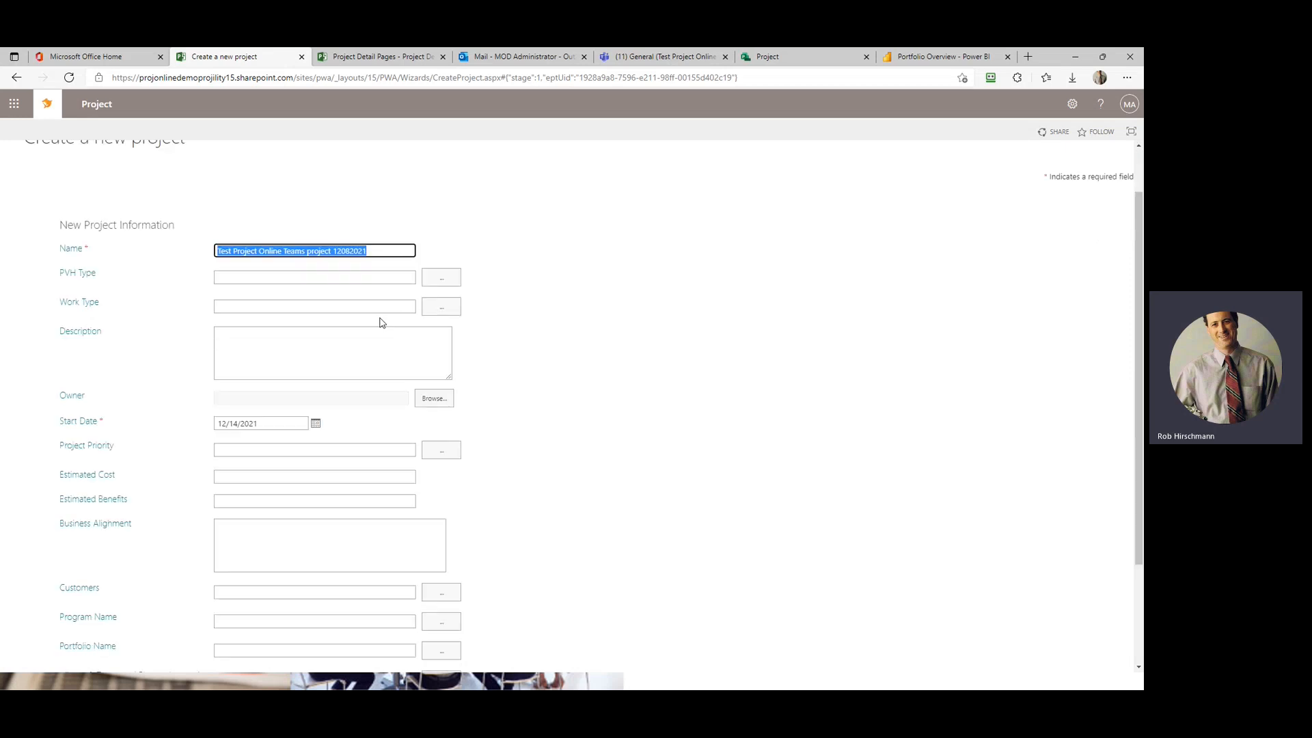
Step: Set Microsoft Teams and Planner Integration to Yes for the new project
left_click(360, 322)
scroll(355, 335, "down", 1)
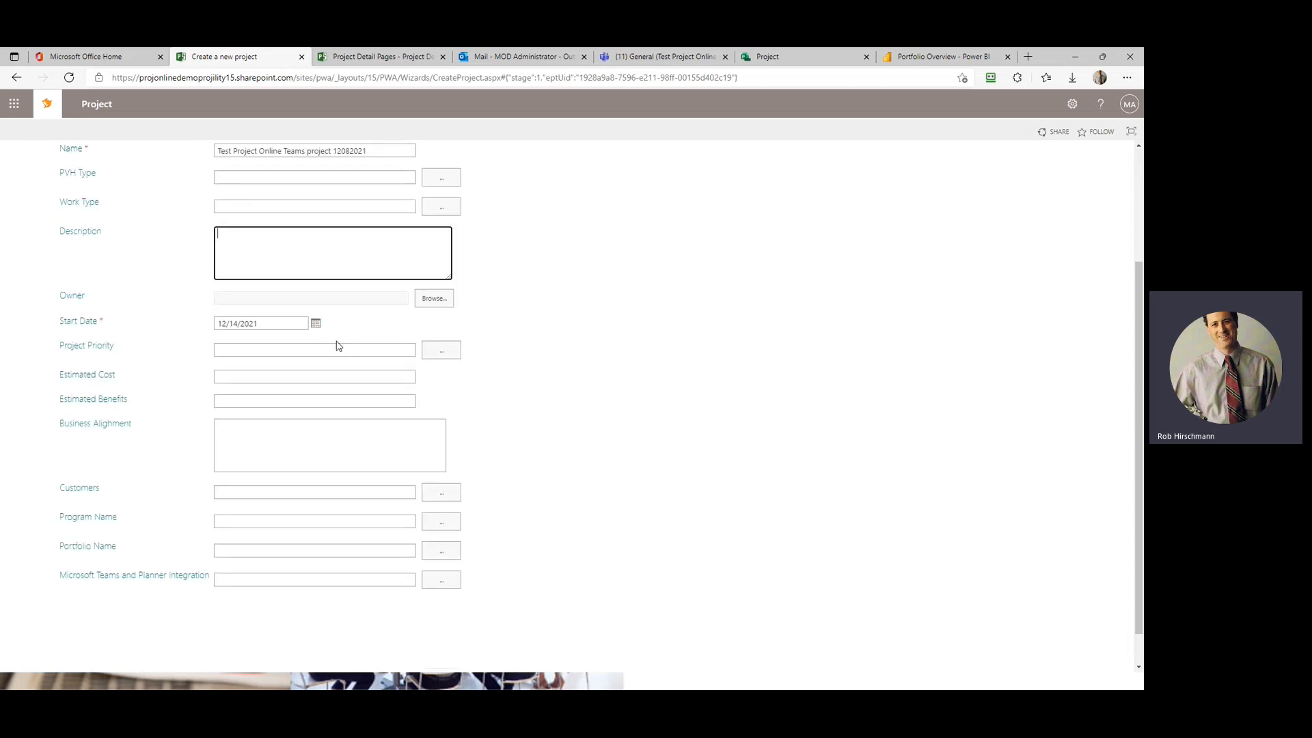
scroll(314, 328, "down", 1)
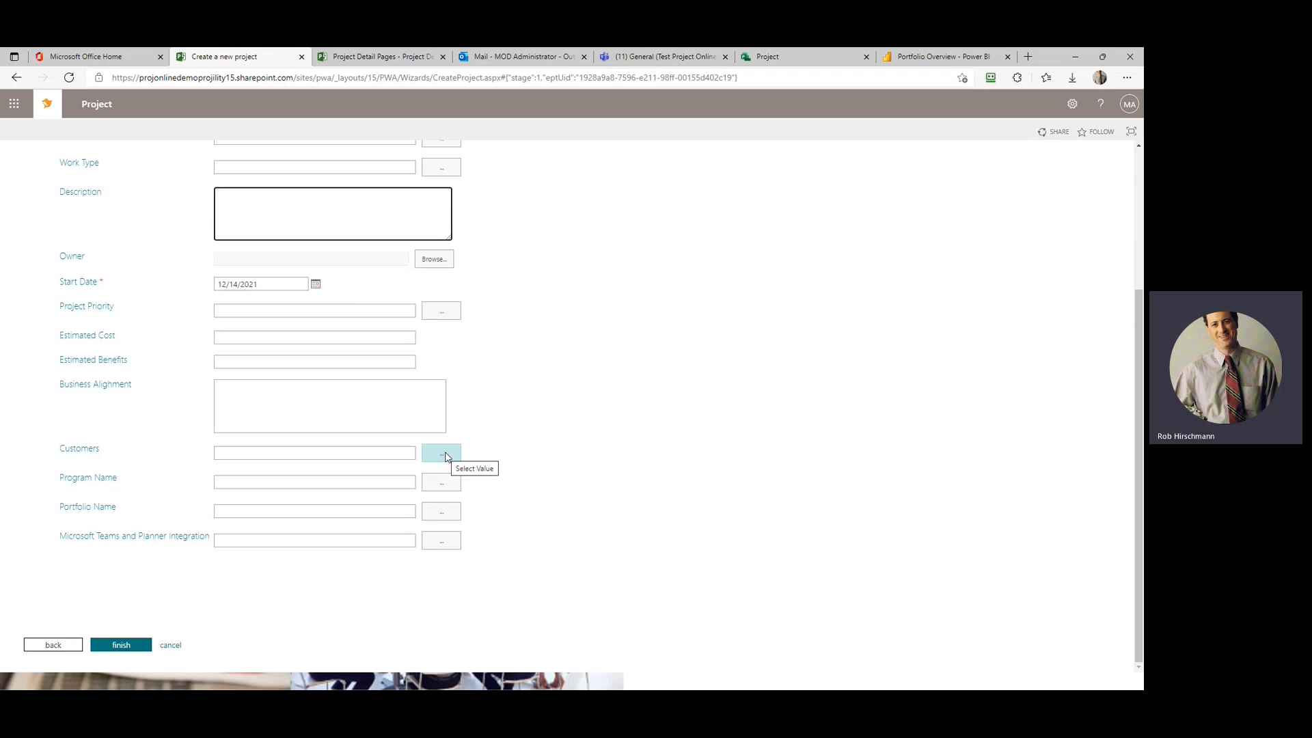
left_click(442, 541)
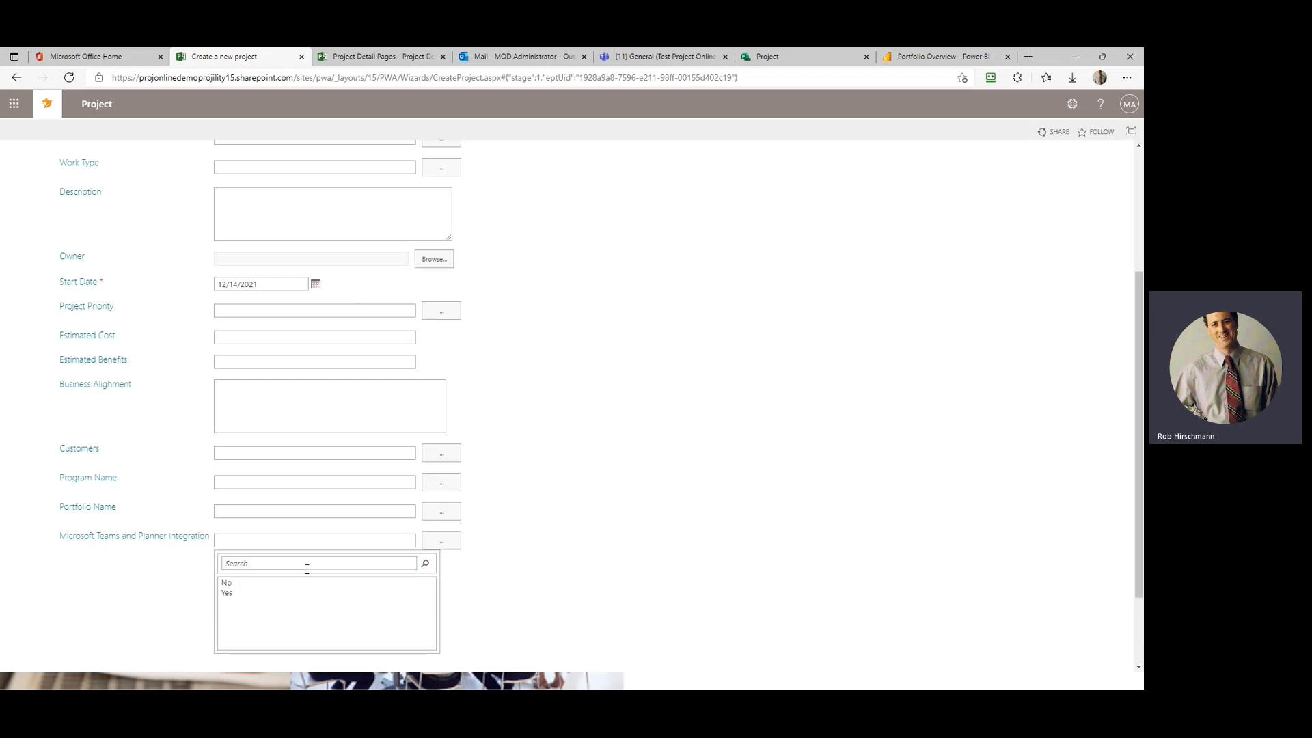
left_click(228, 593)
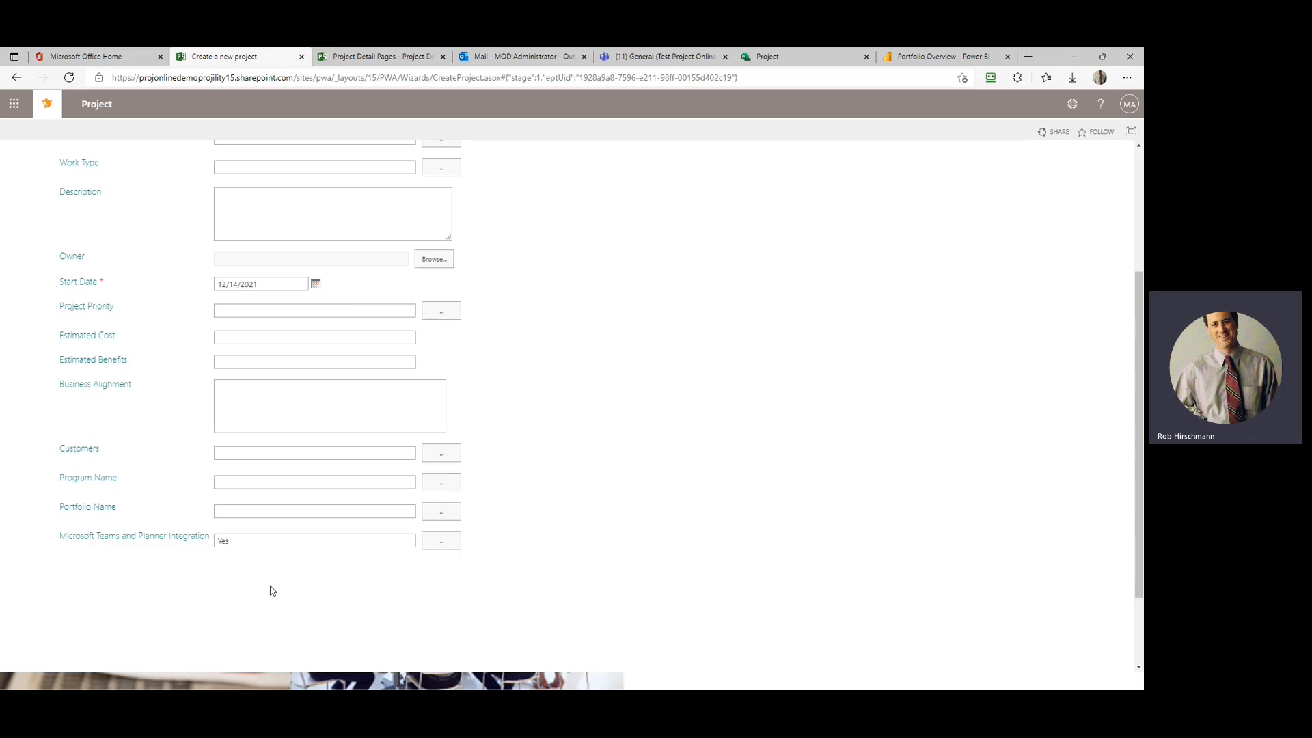
scroll(203, 517, "down", 2)
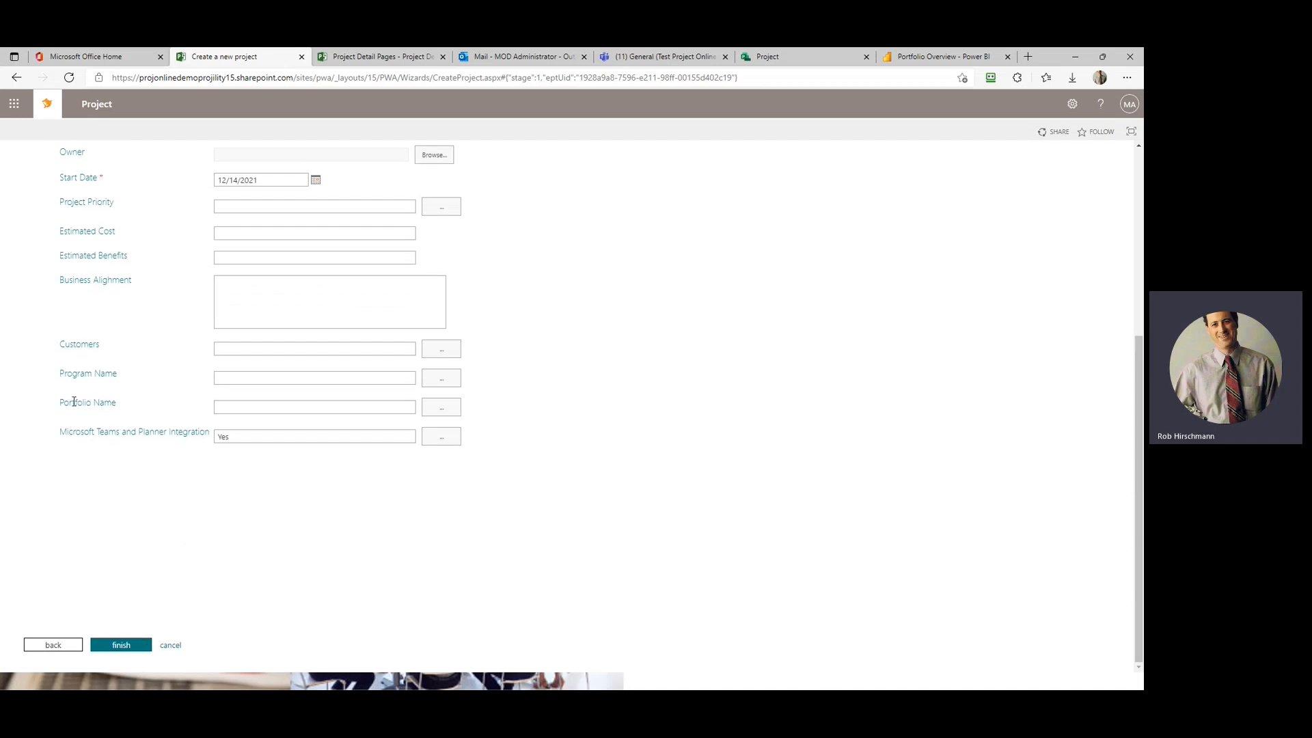
Step: Switch to the existing Test Project Online Teams project 12082021 and review its Basic Info fields on the project details page
left_click(347, 57)
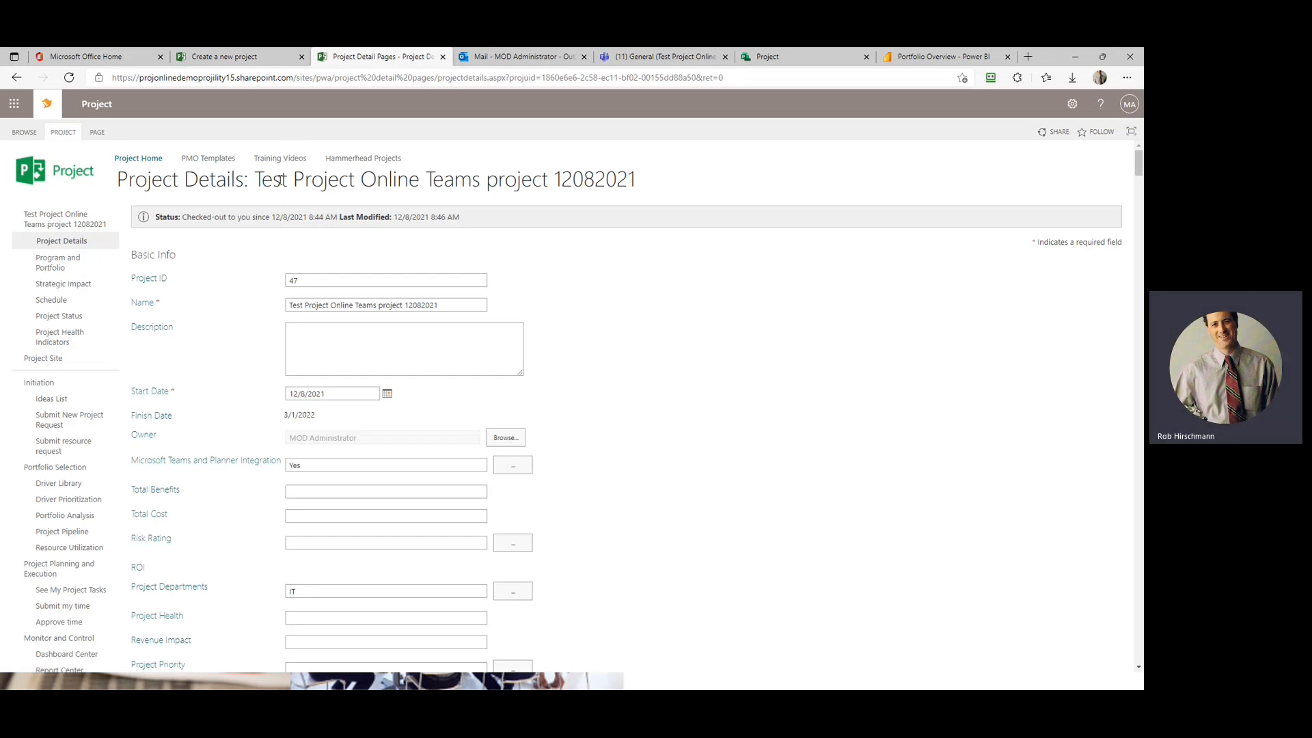
left_click_drag(260, 179, 647, 179)
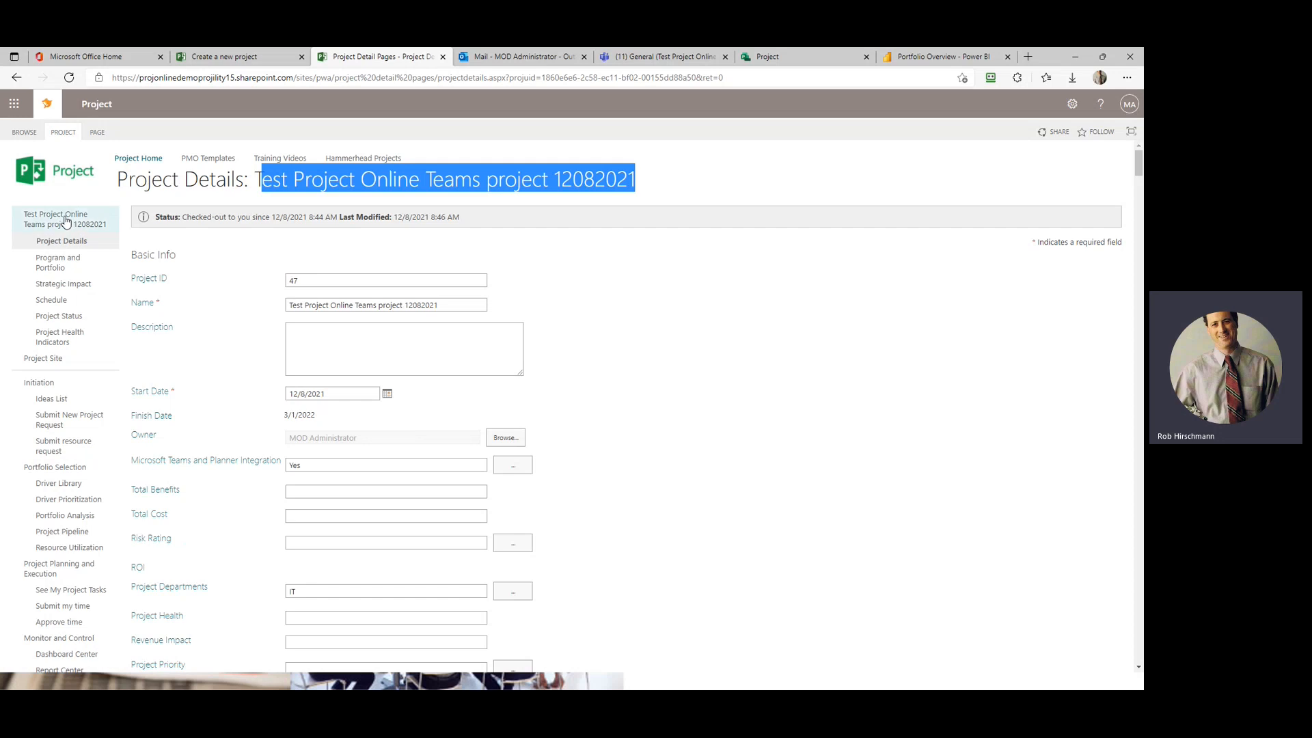
left_click(302, 280)
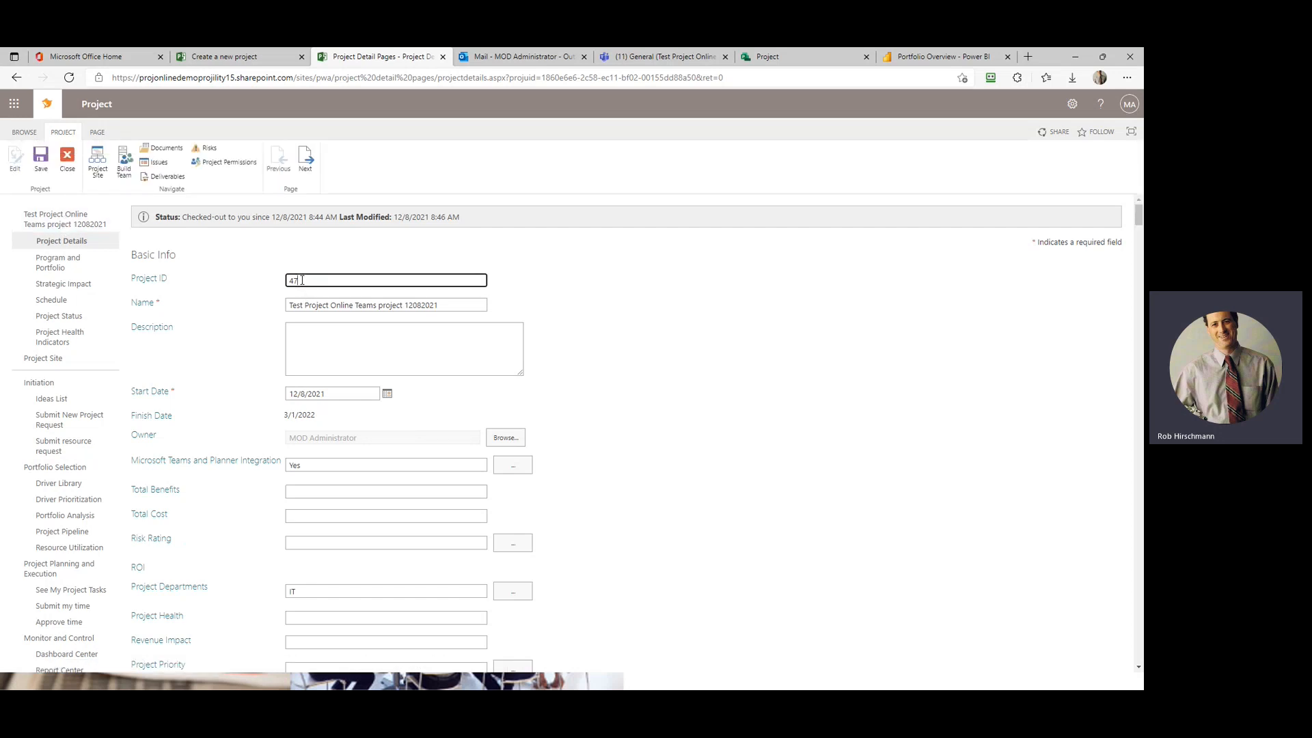
left_click(307, 305)
left_click(317, 357)
scroll(356, 380, "down", 2)
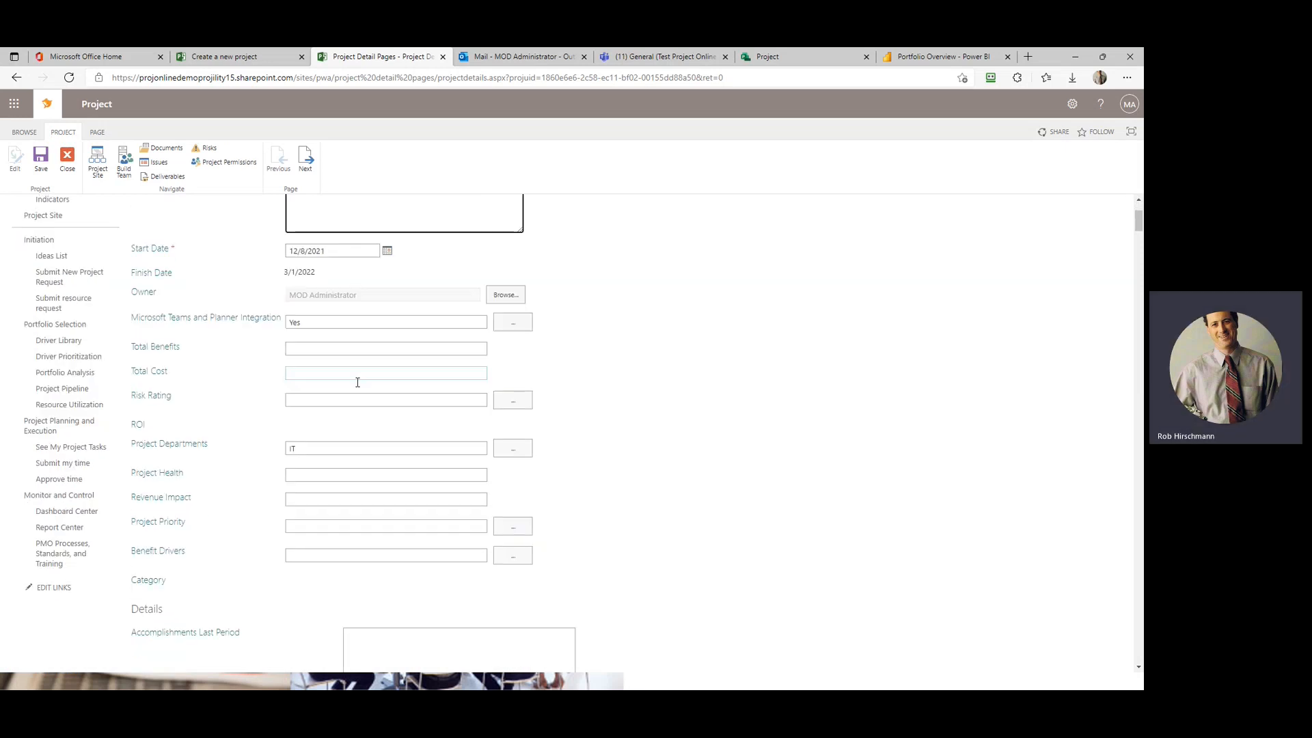
scroll(396, 367, "down", 1)
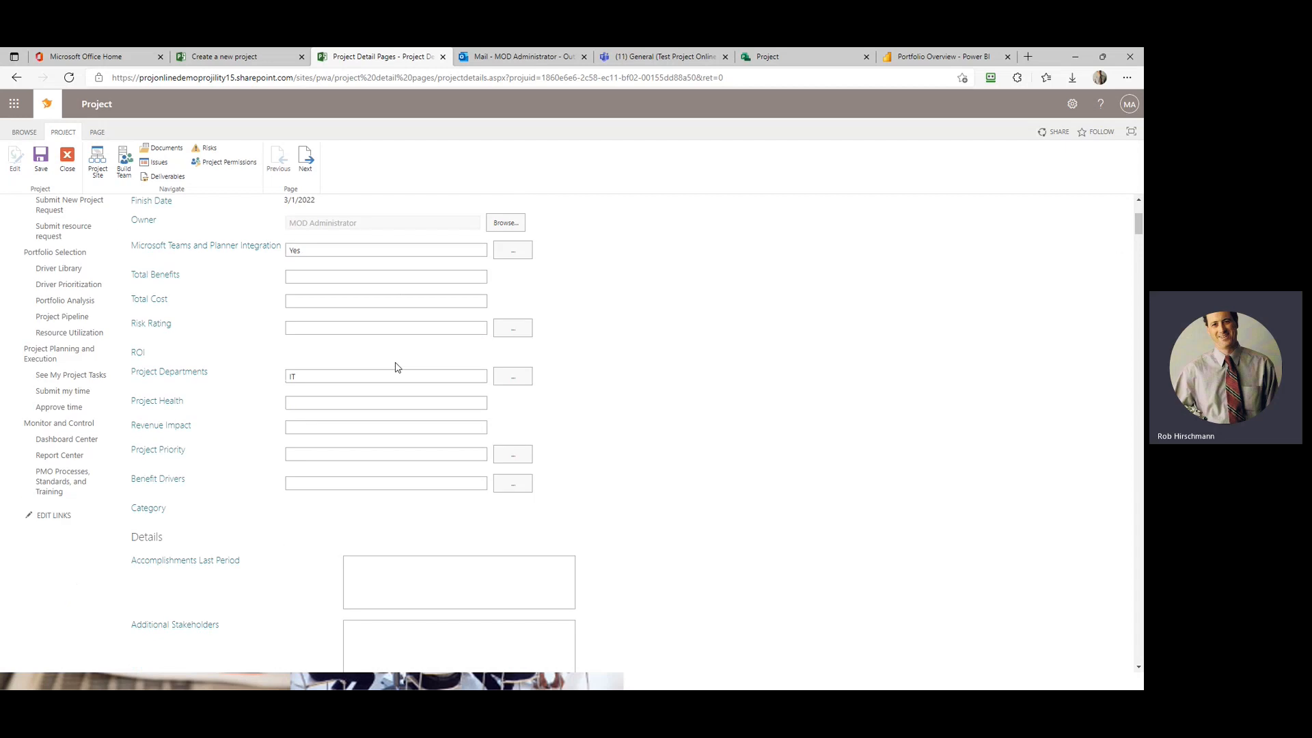
scroll(395, 366, "up", 3)
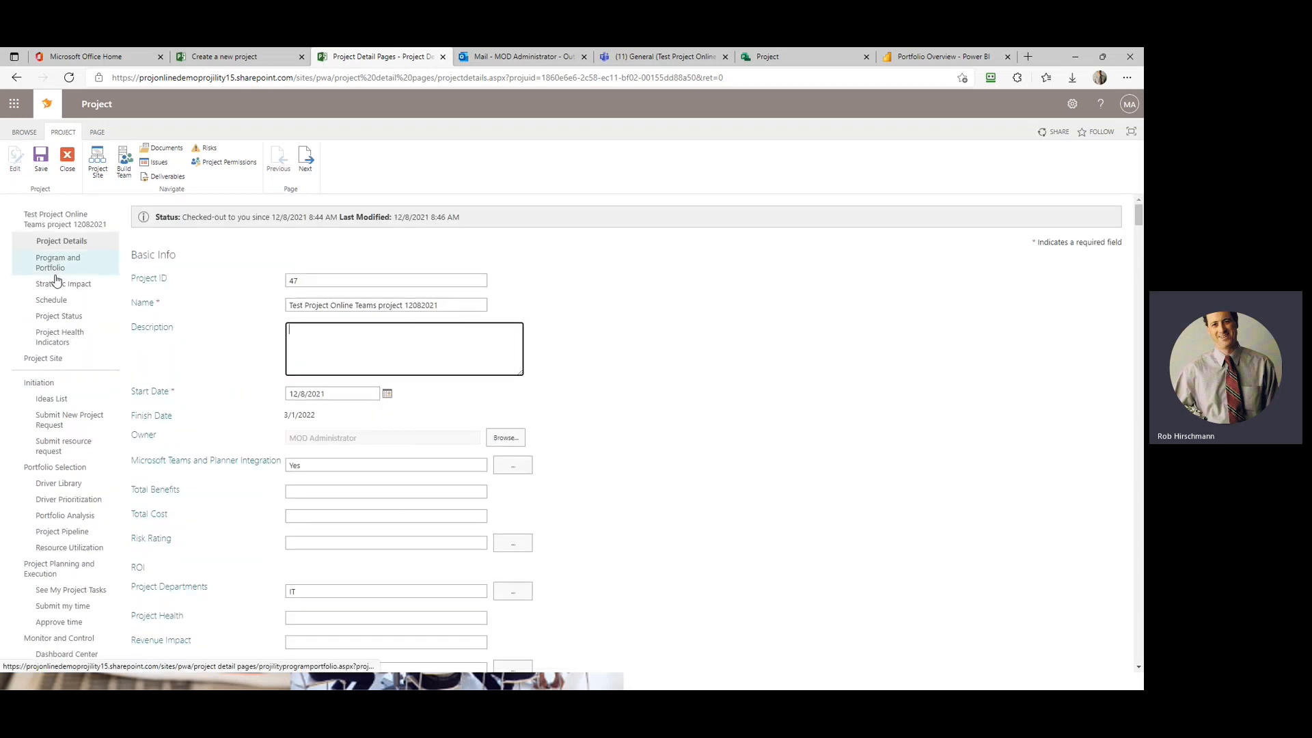
Step: Open the project's schedule, leaving the details page without saving, and examine the task names, completion, duration, work and finish dates
left_click(58, 298)
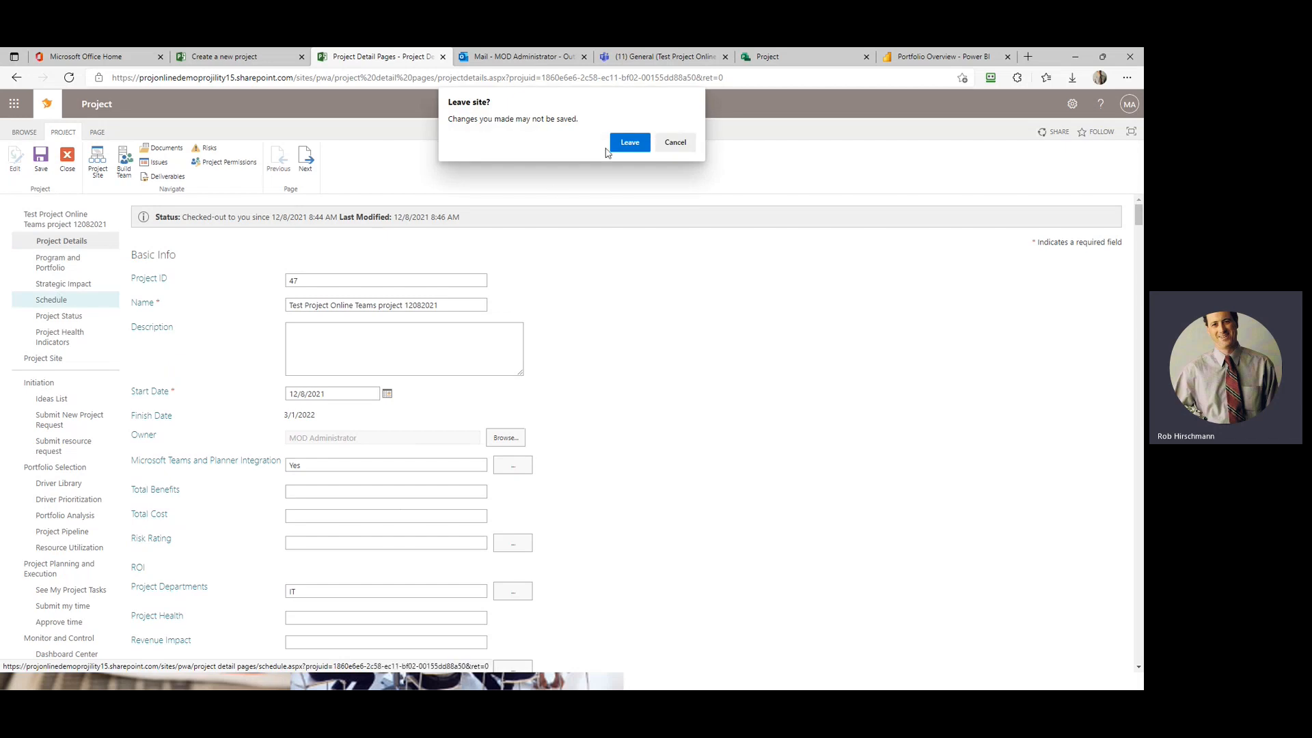
left_click(627, 142)
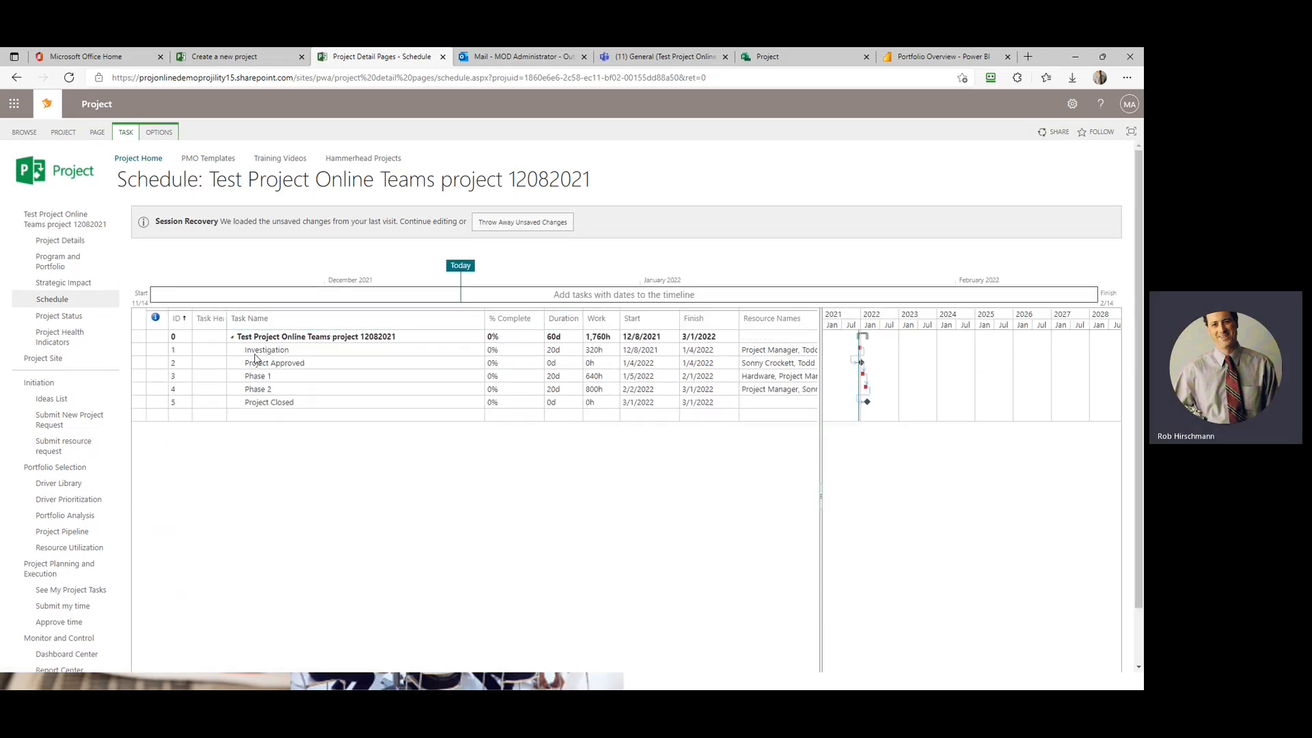
left_click_drag(263, 350, 263, 403)
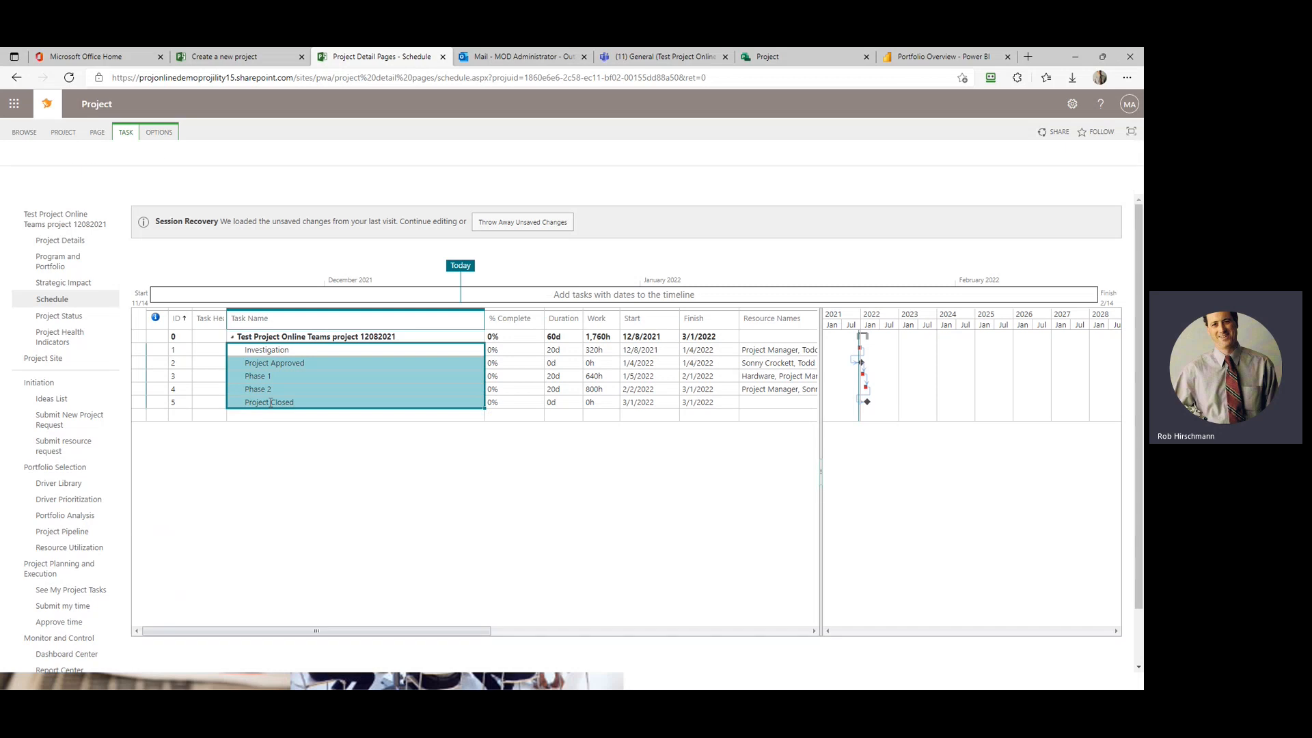
left_click(508, 354)
left_click(565, 351)
left_click(603, 355)
left_click(687, 352)
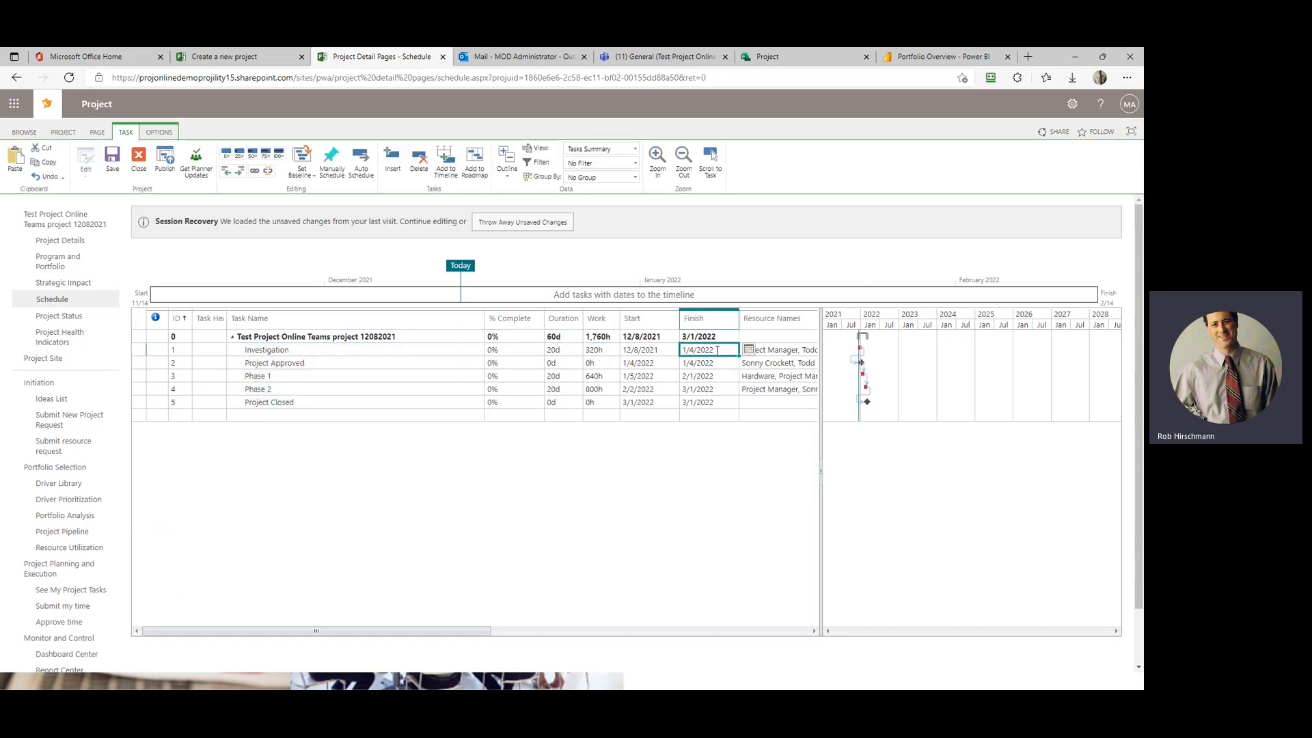
Step: Widen the schedule's task table to expose more columns and examine the resources assigned to the Investigation task
left_click_drag(820, 381, 1000, 432)
left_click(792, 350)
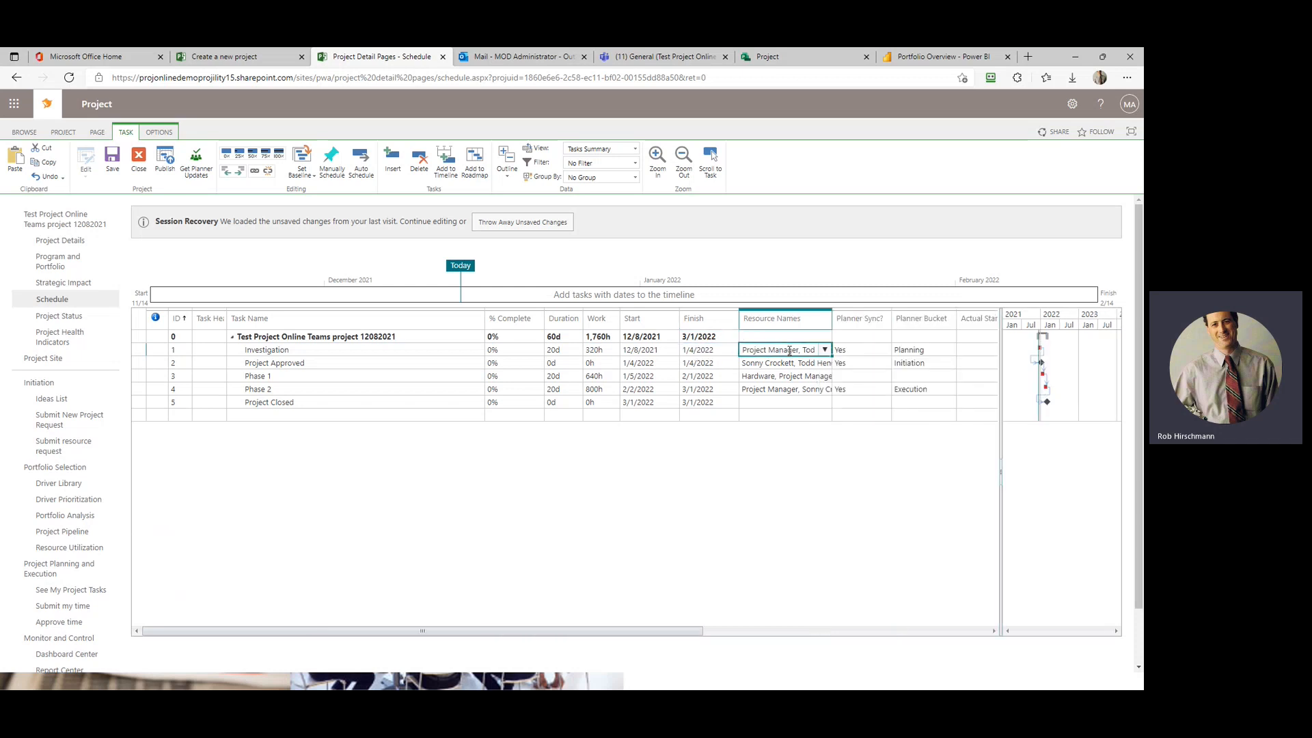
left_click(824, 350)
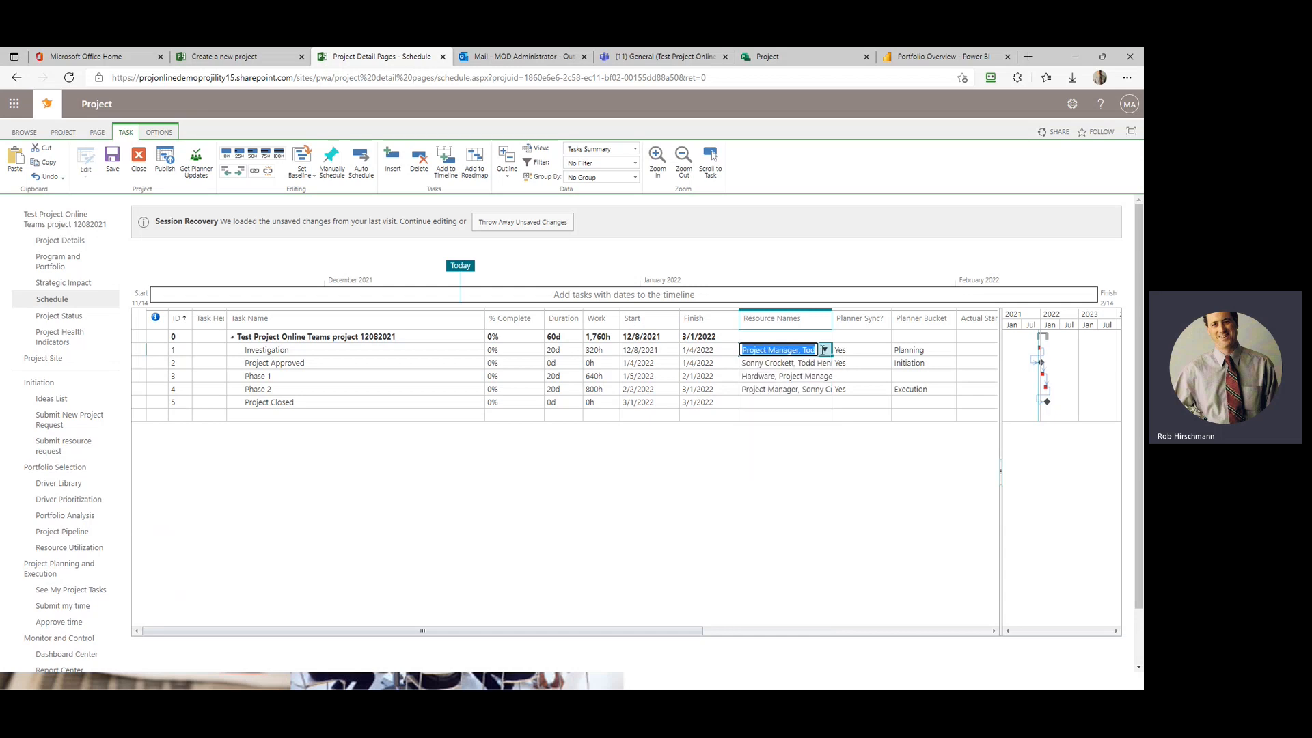
left_click(703, 349)
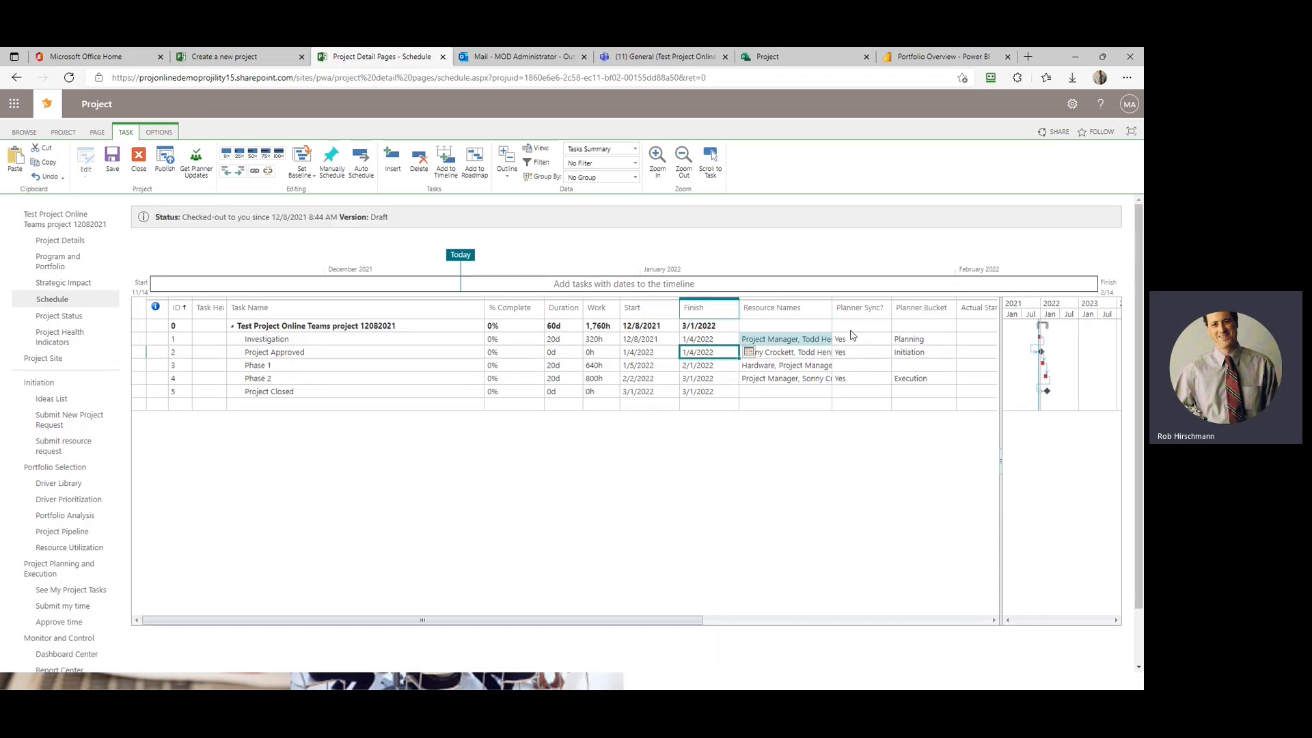
Step: Inspect the available Planner Sync and Planner Bucket options for the Investigation task without changing them
left_click(878, 342)
left_click(901, 340)
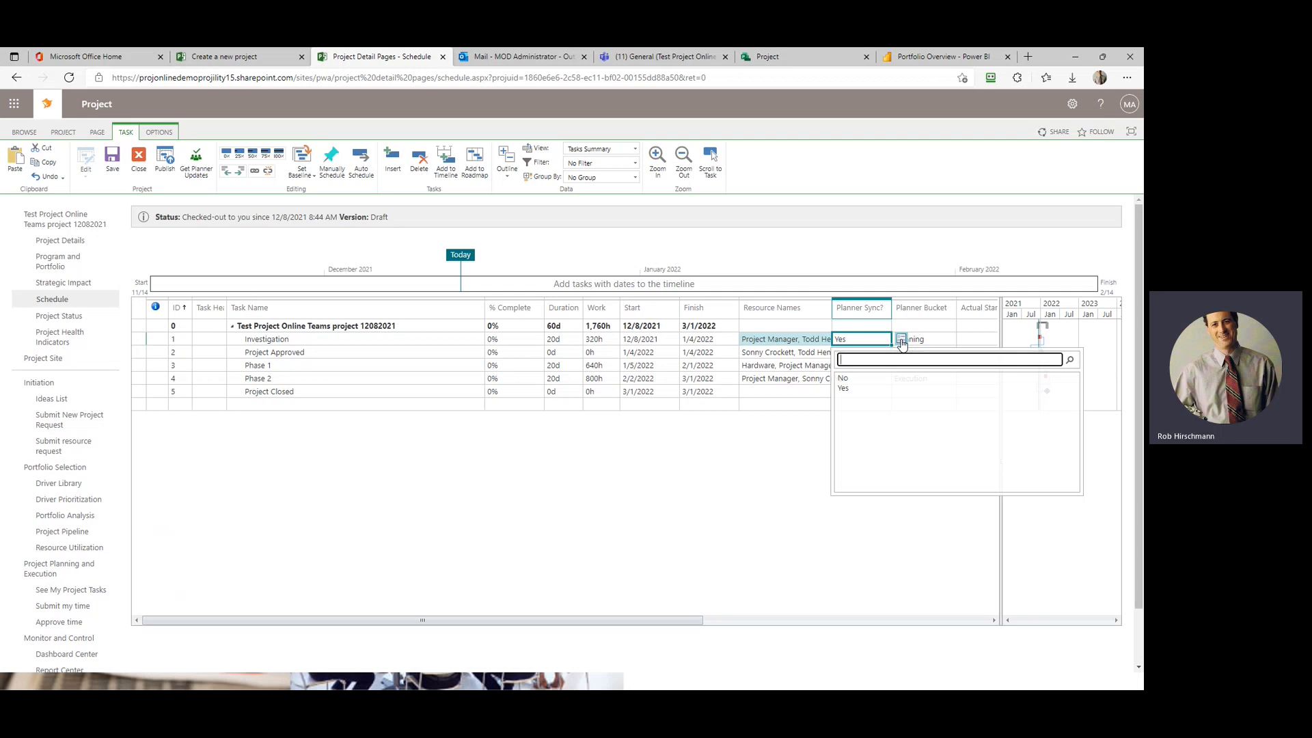
left_click(901, 342)
left_click(909, 339)
left_click(966, 339)
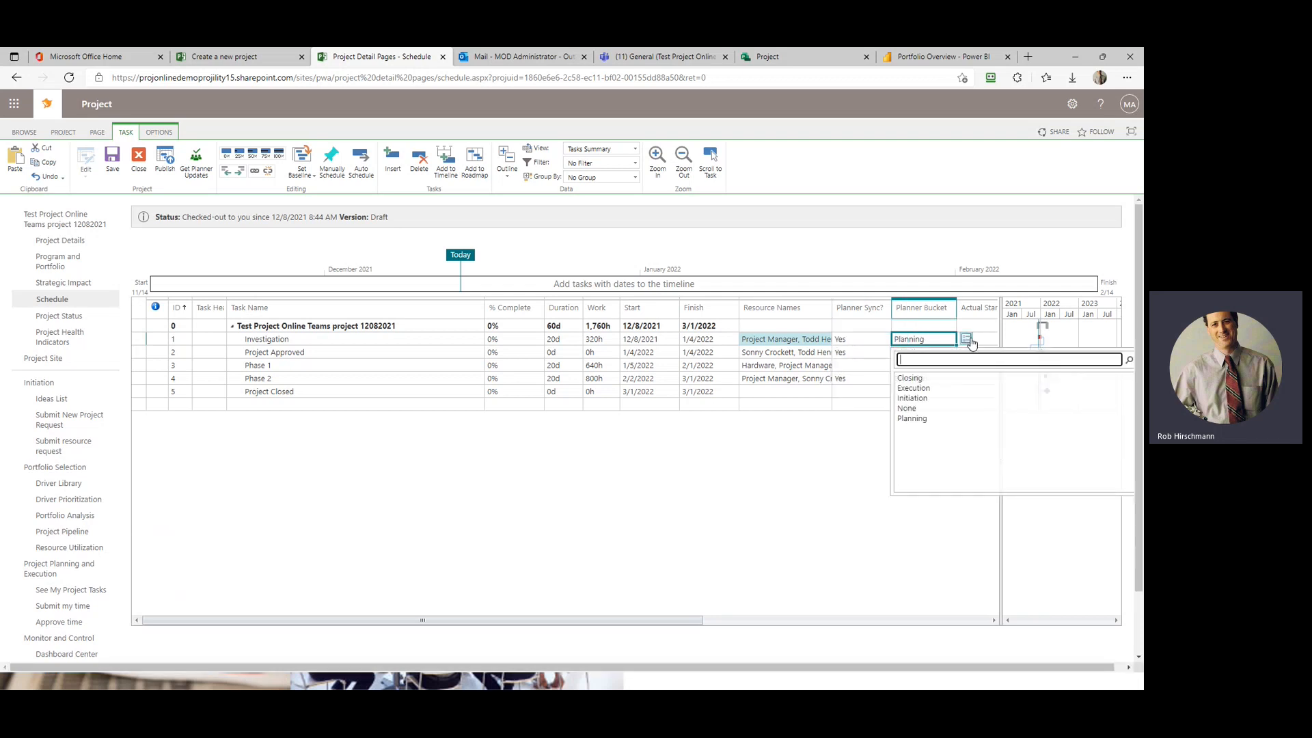
left_click(854, 340)
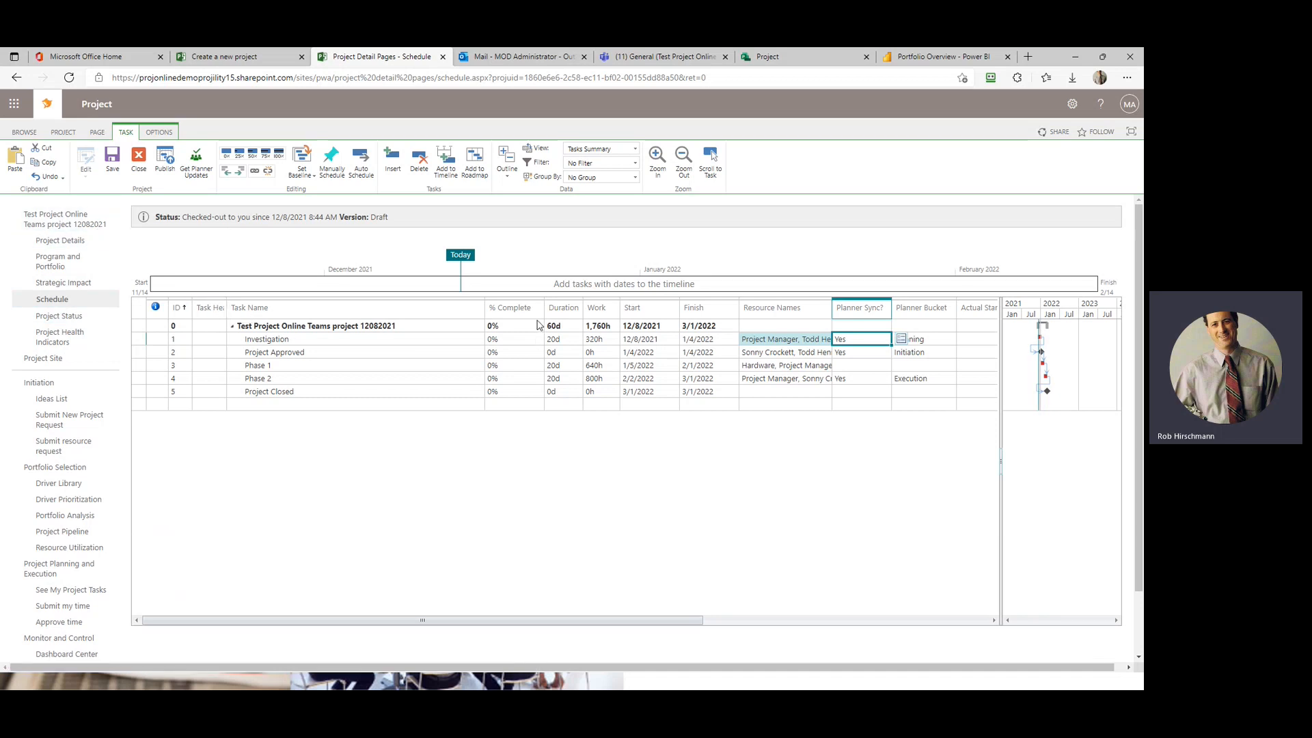
Step: Leave the schedule and open the SharePoint project site for Test Project Online Teams project 12082021
left_click(92, 358)
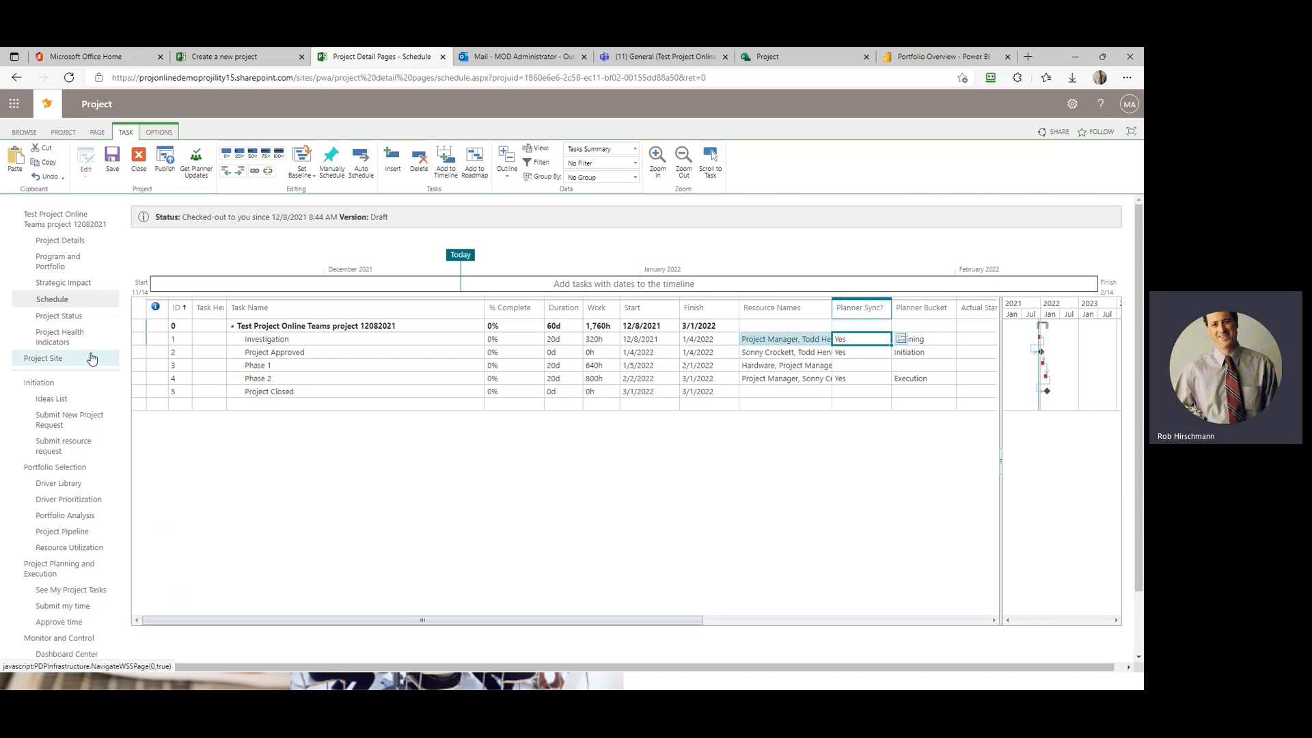
left_click(614, 142)
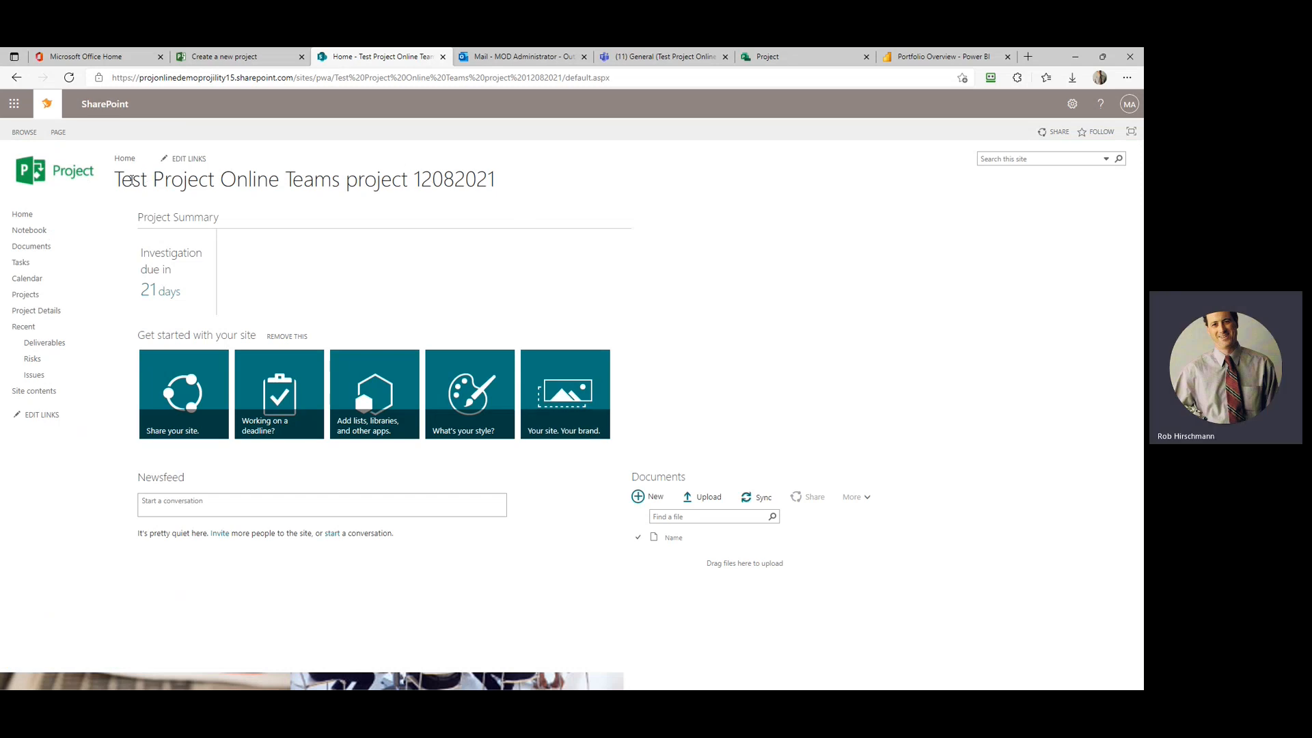
left_click_drag(130, 180, 486, 192)
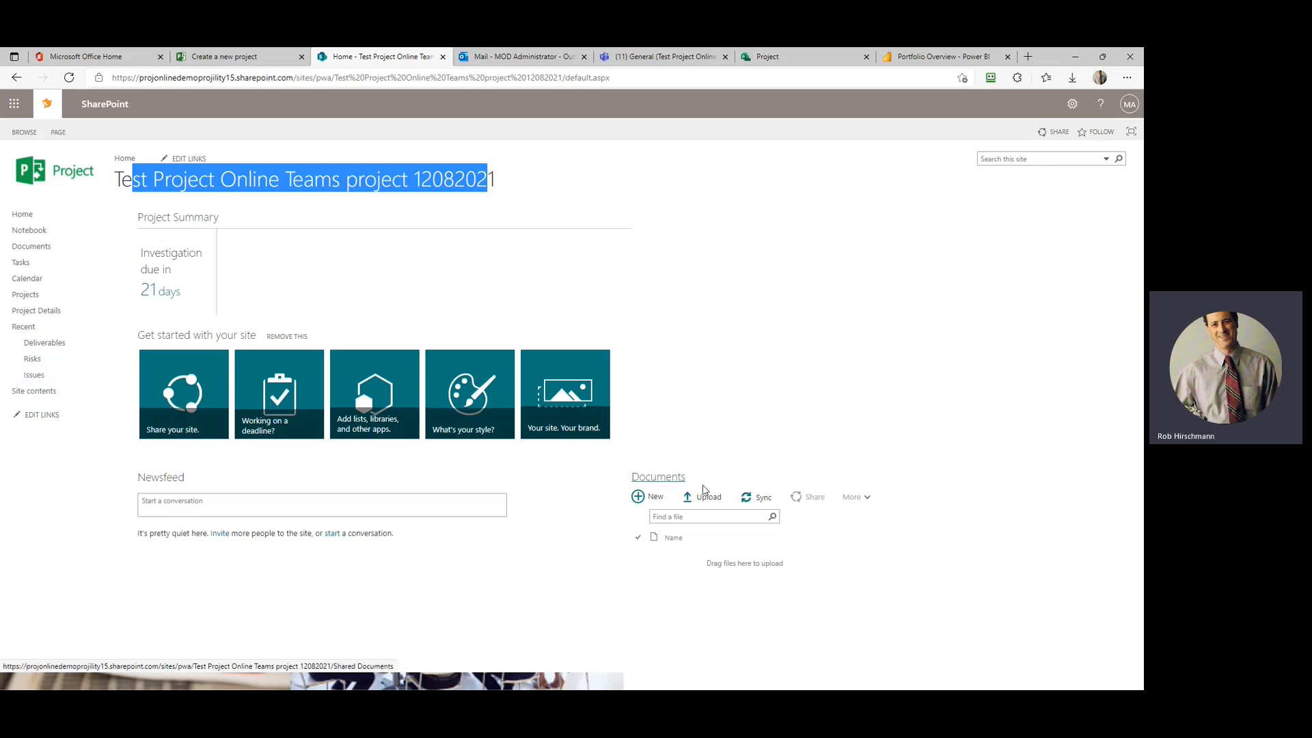
Step: Create a folder named Requirements in the project site's Documents library
left_click(658, 500)
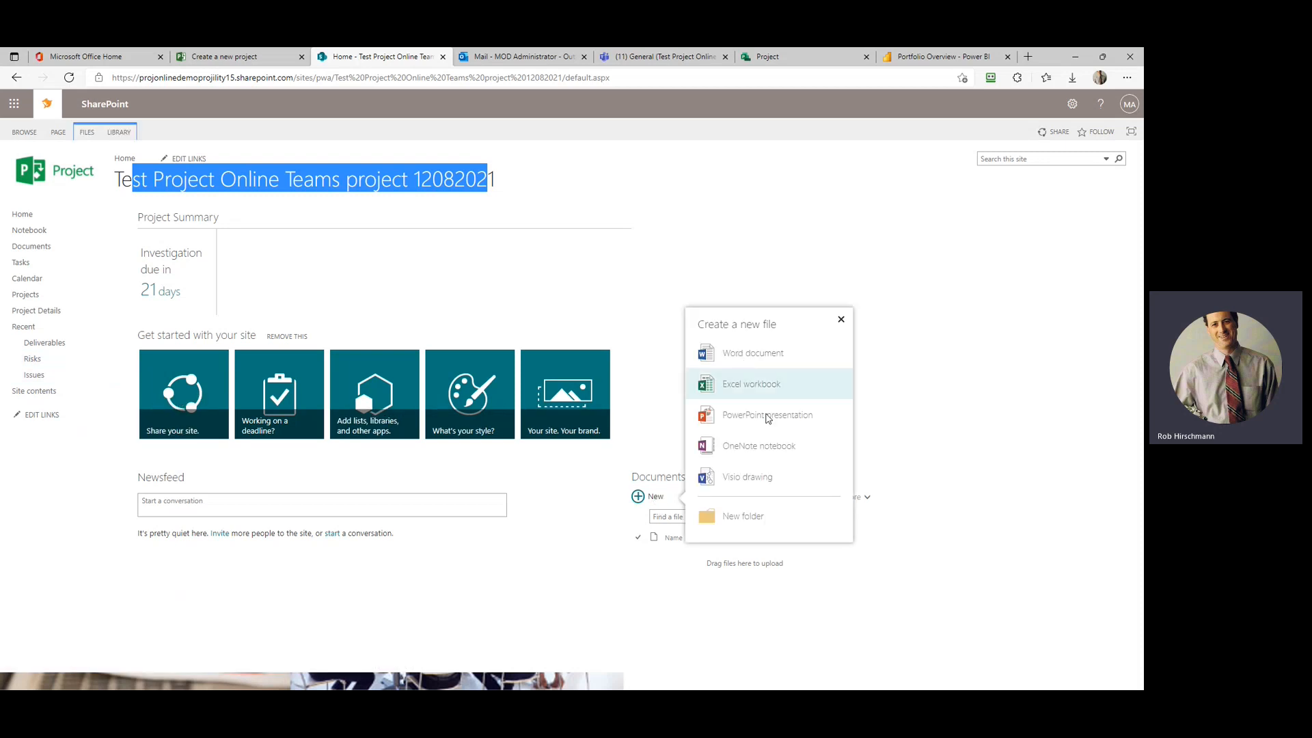
left_click(745, 512)
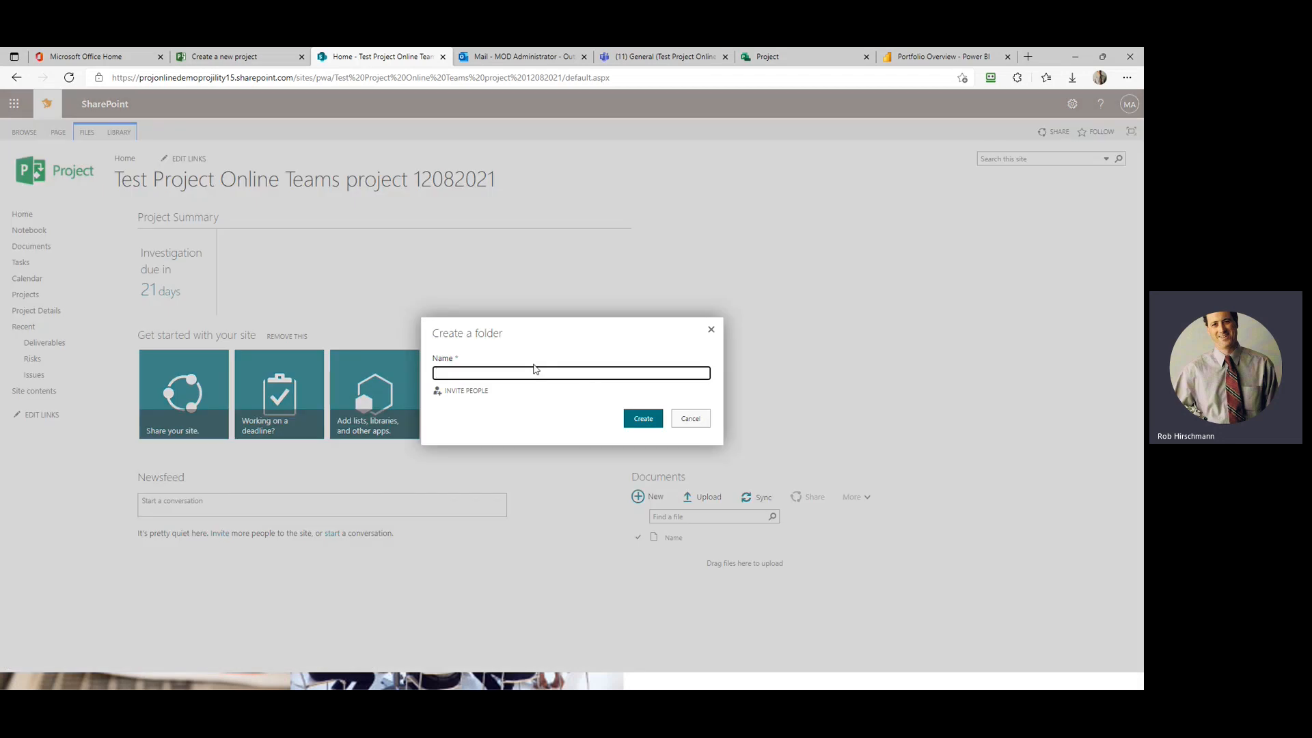
type("Requirements")
key("Return")
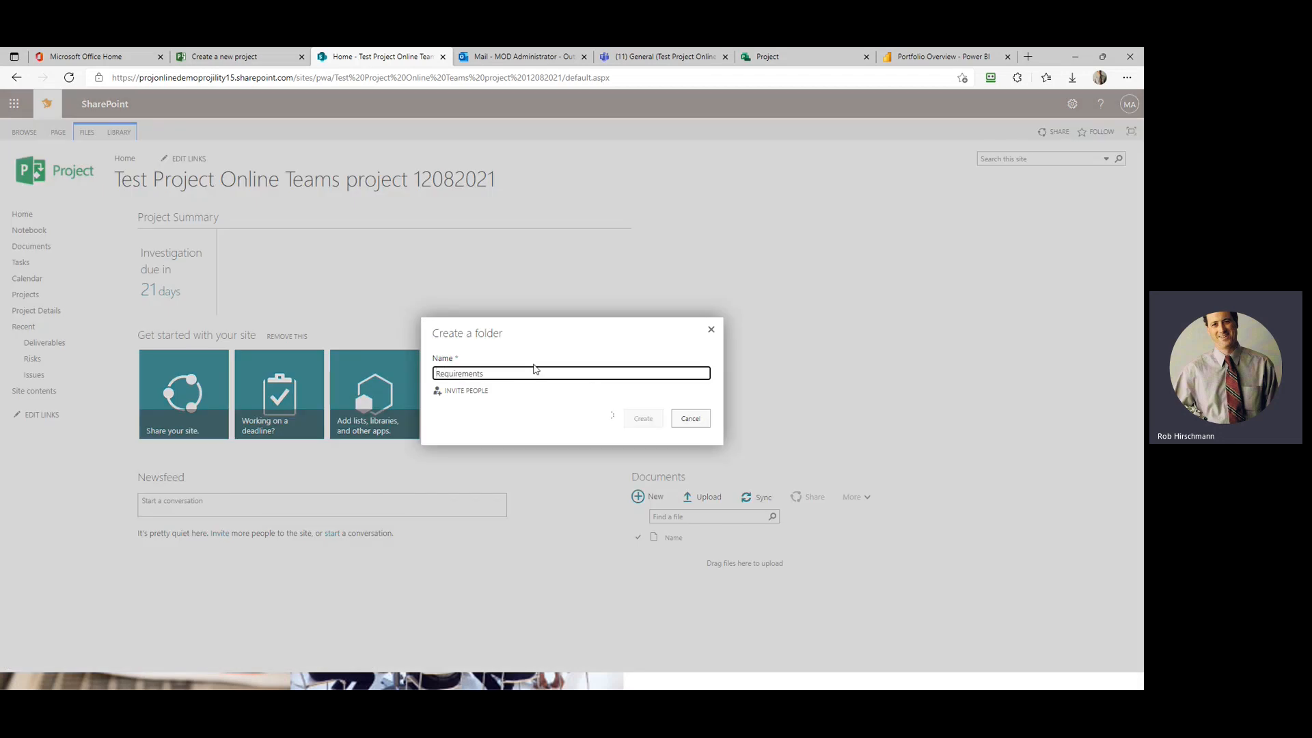
Step: Add a folder named Design to the project site's Documents library
left_click(642, 496)
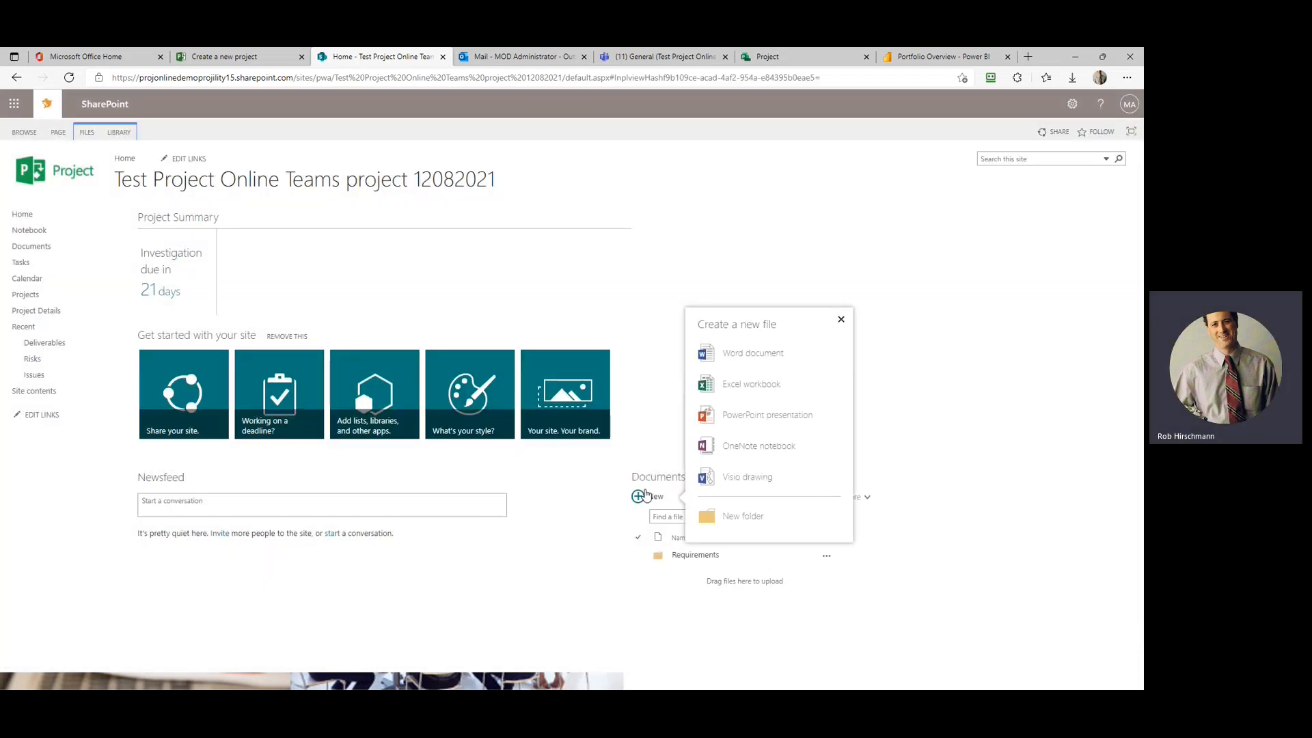
left_click(712, 514)
type("Design")
key("Return")
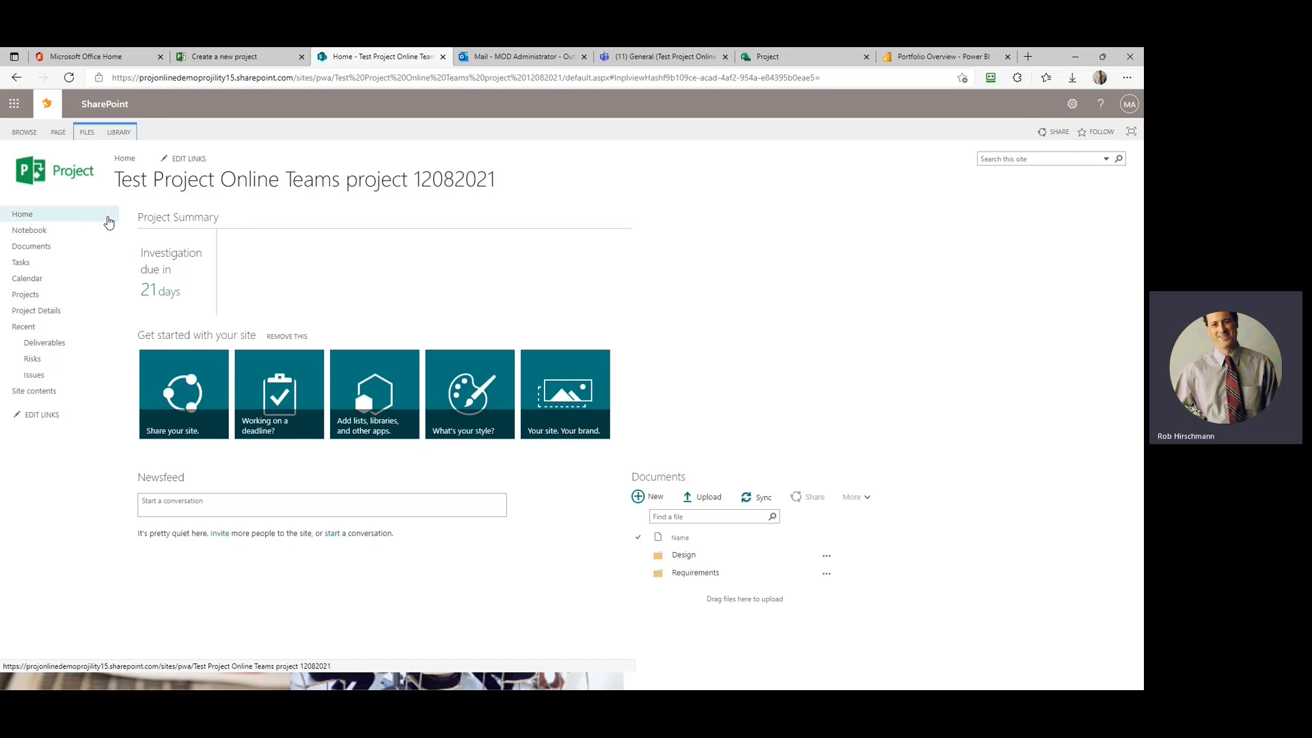
Step: Leave the project site for the project's schedule page and read the Test Project Online Teams project 12082021 group welcome e-mail in Outlook
left_click(45, 314)
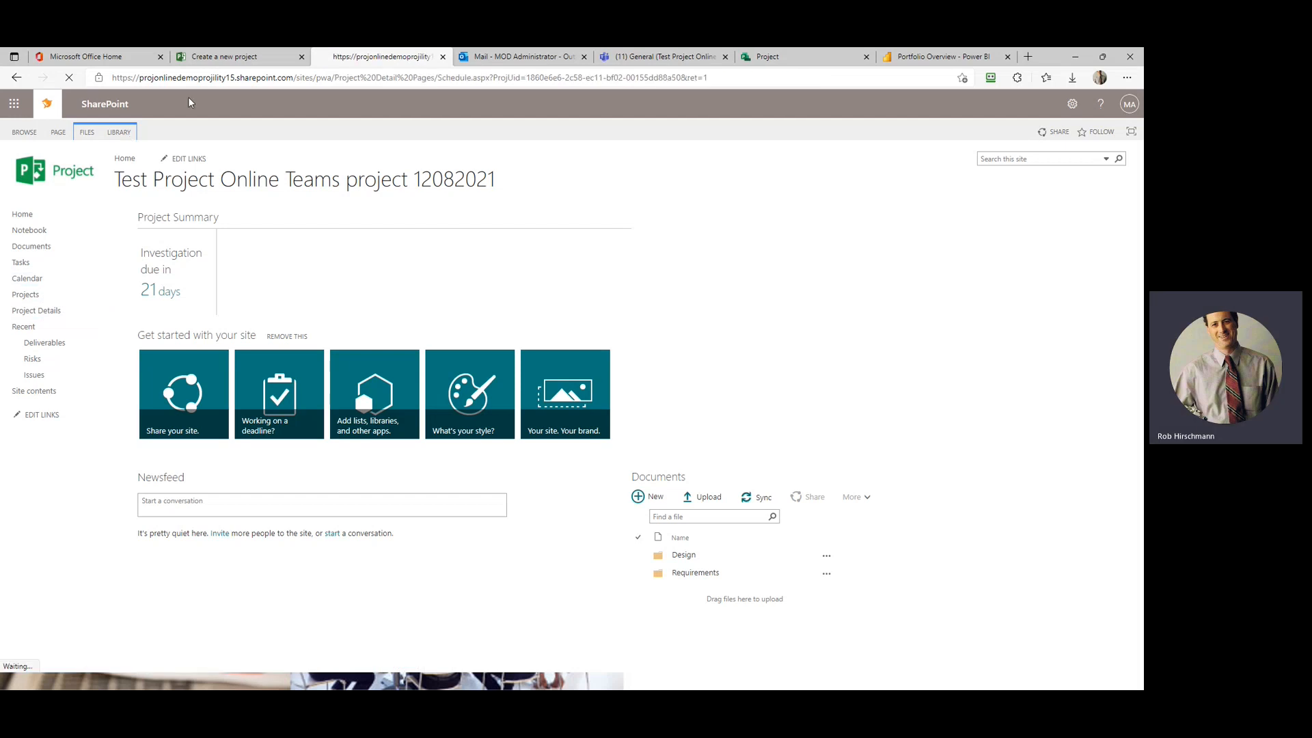
left_click(497, 57)
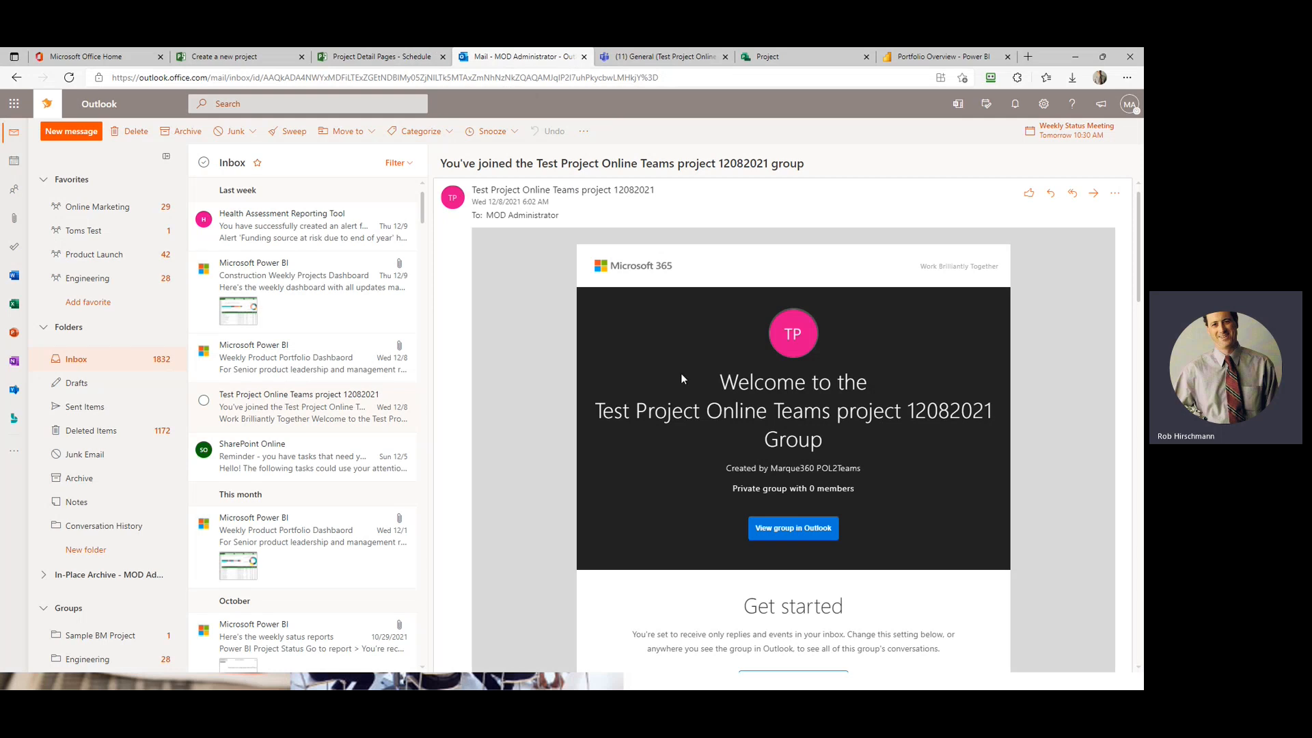
scroll(682, 373, "down", 2)
scroll(684, 367, "up", 2)
Step: Switch to Microsoft Teams and view the project schedule and its task commands in the team's General channel
left_click(649, 56)
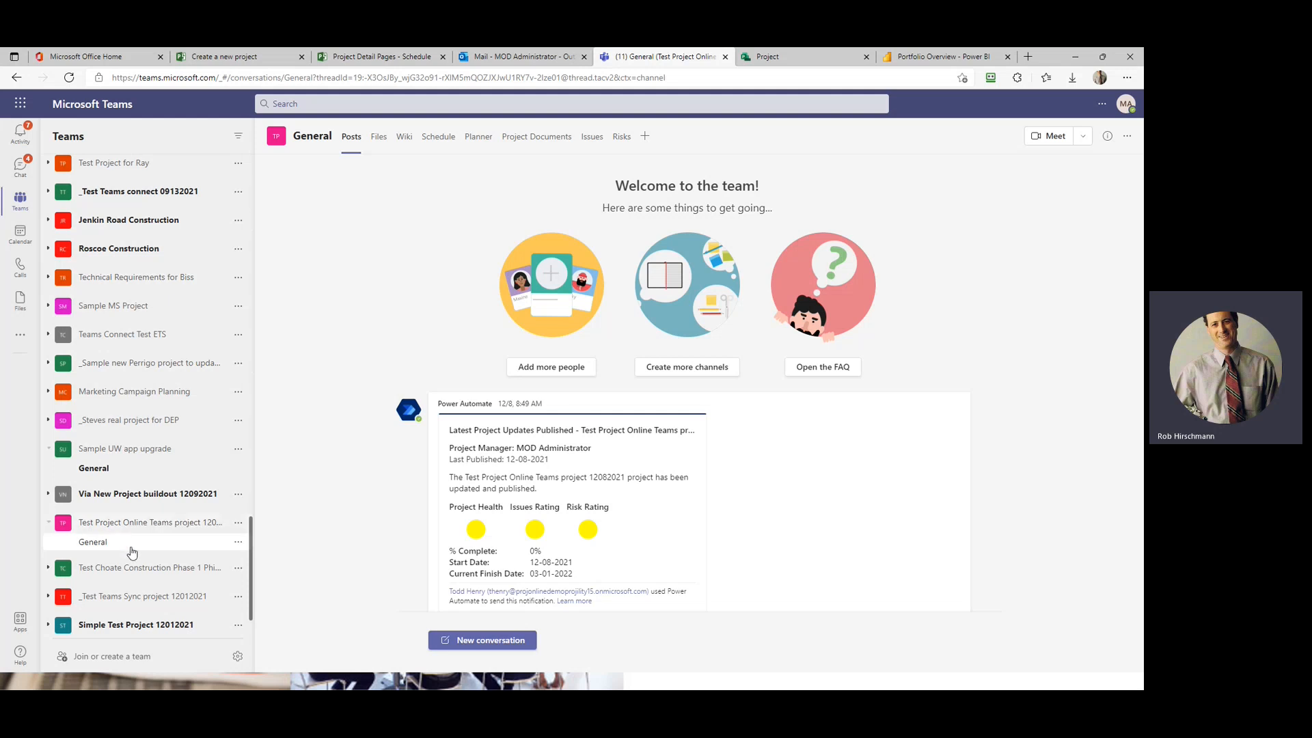
left_click(438, 136)
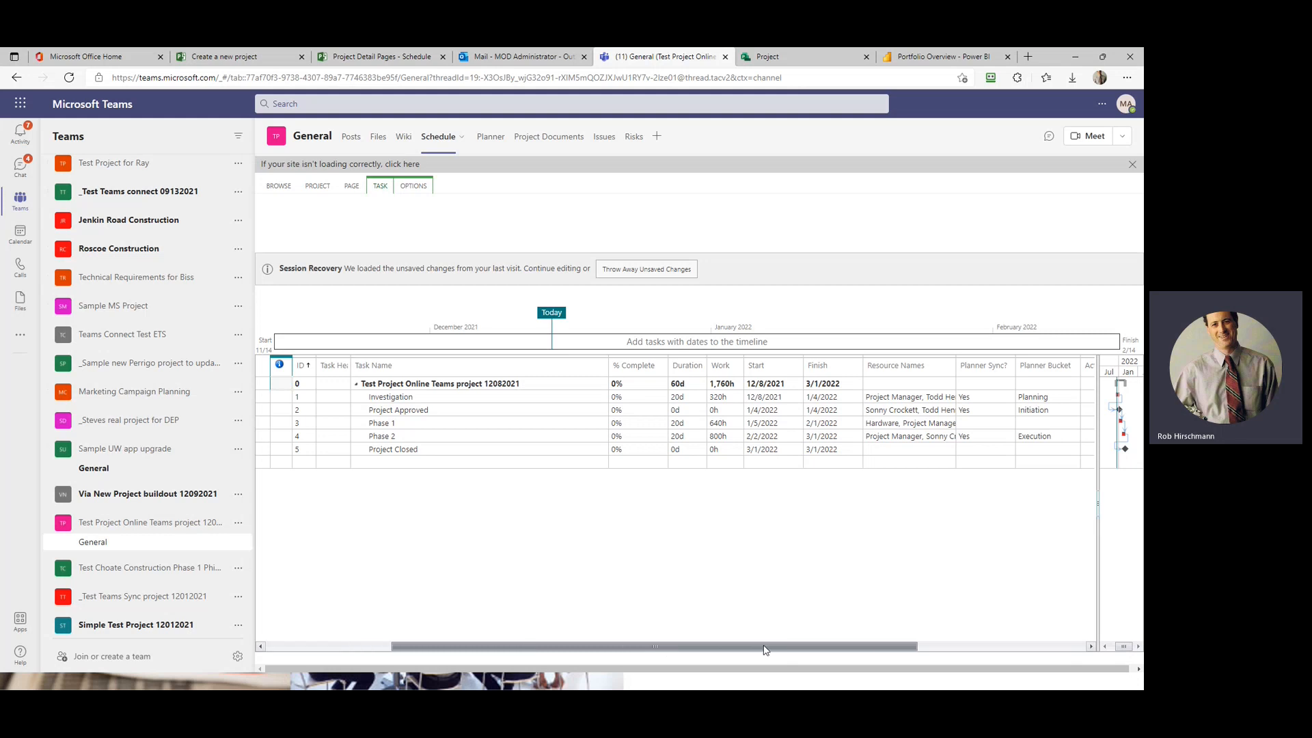
left_click(503, 407)
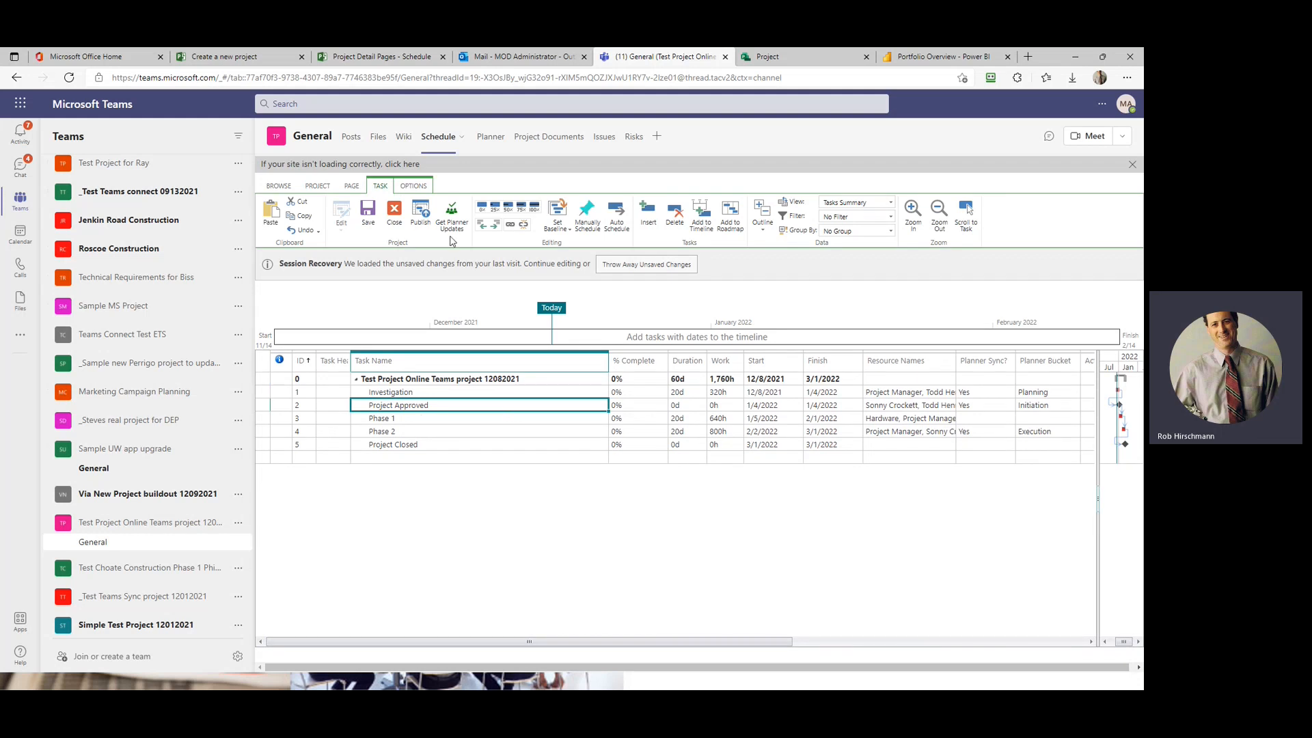
Step: Review the channel's Project Documents library and the item types that can be created there
left_click(549, 137)
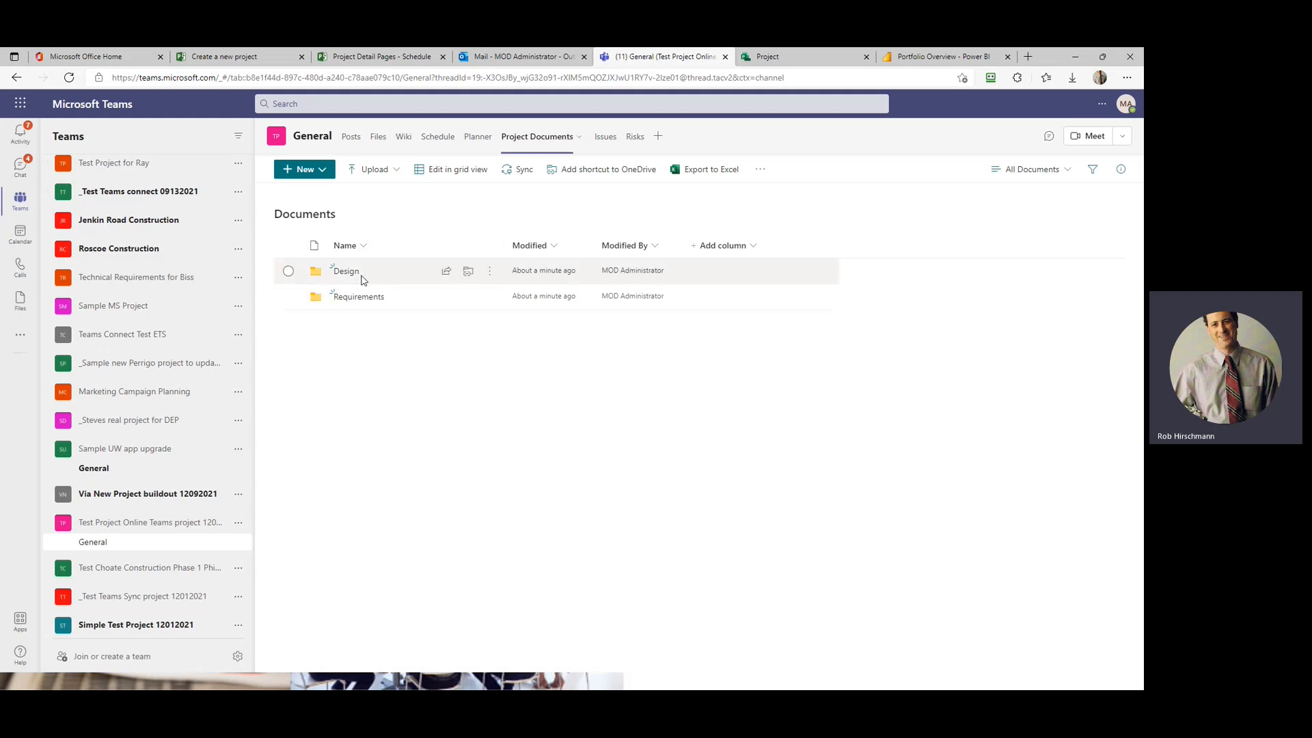
left_click(325, 168)
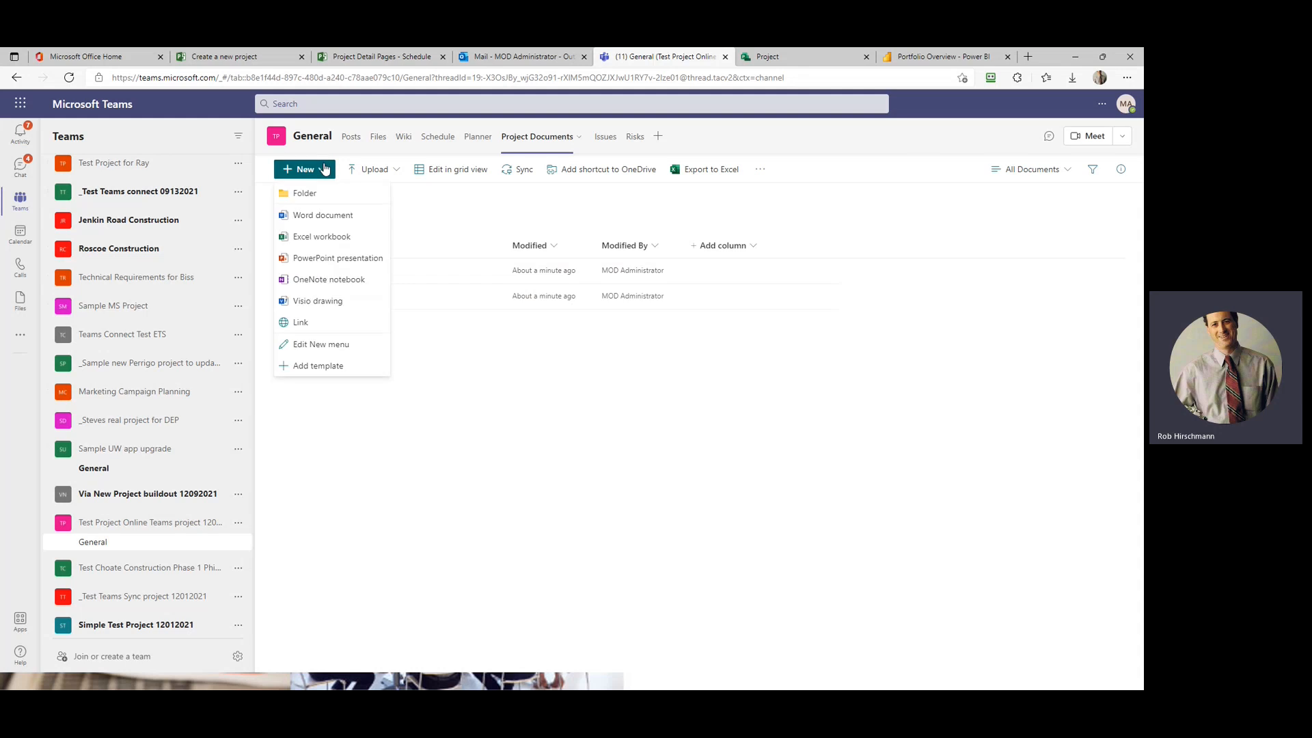
left_click(410, 399)
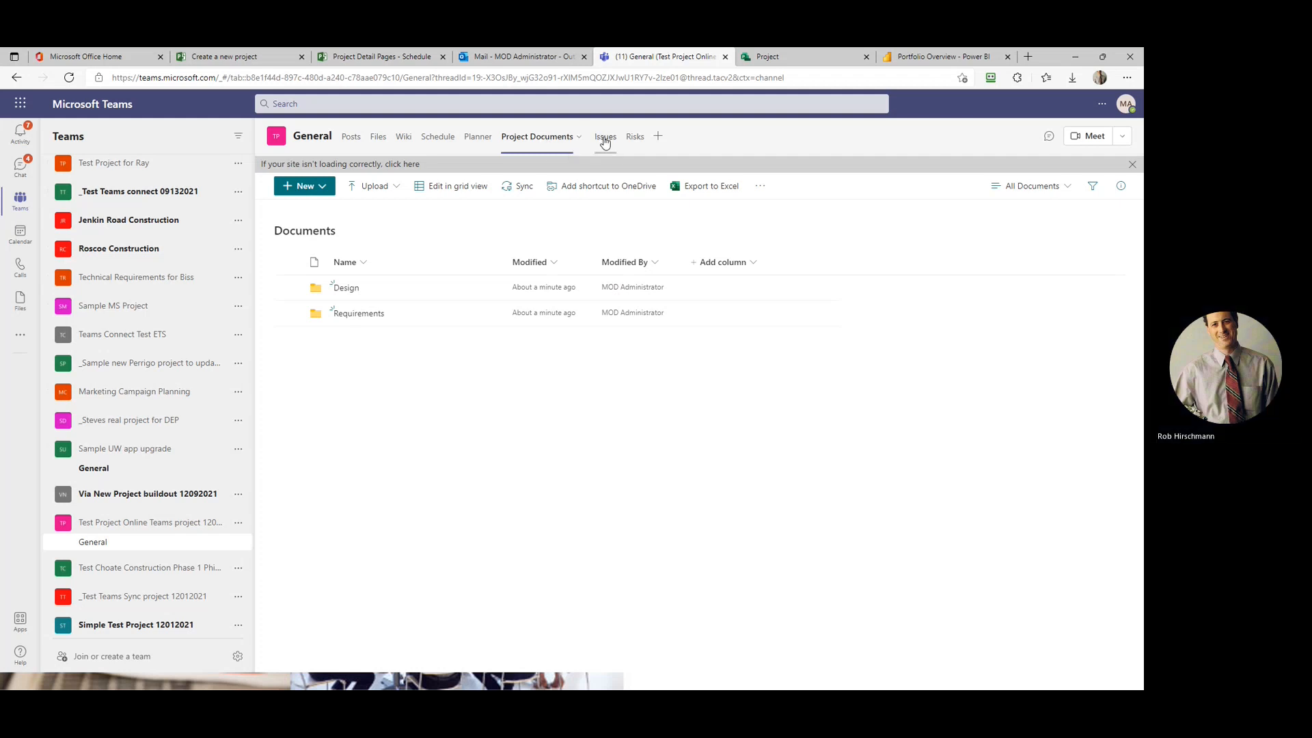
Step: Create and save a risk titled "New 1" in the channel's Risks list, filling in the owner and assigned person
left_click(632, 140)
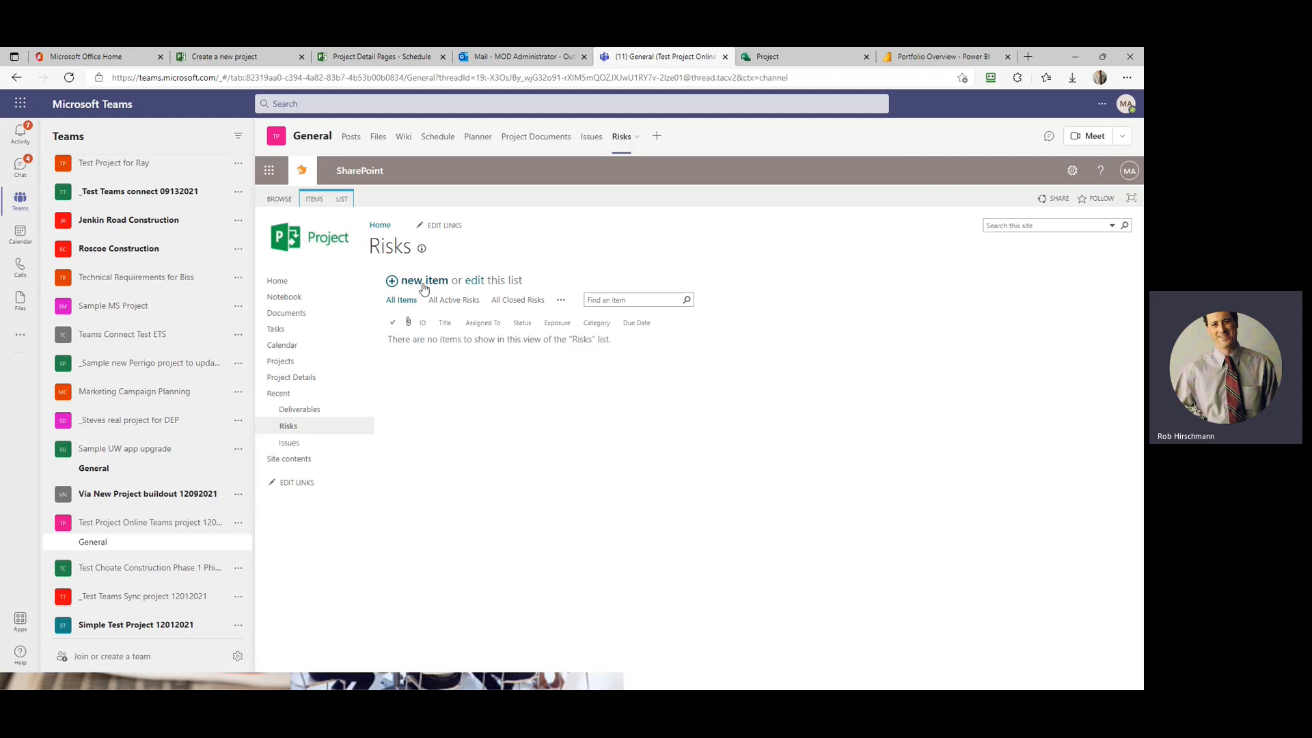
left_click(424, 282)
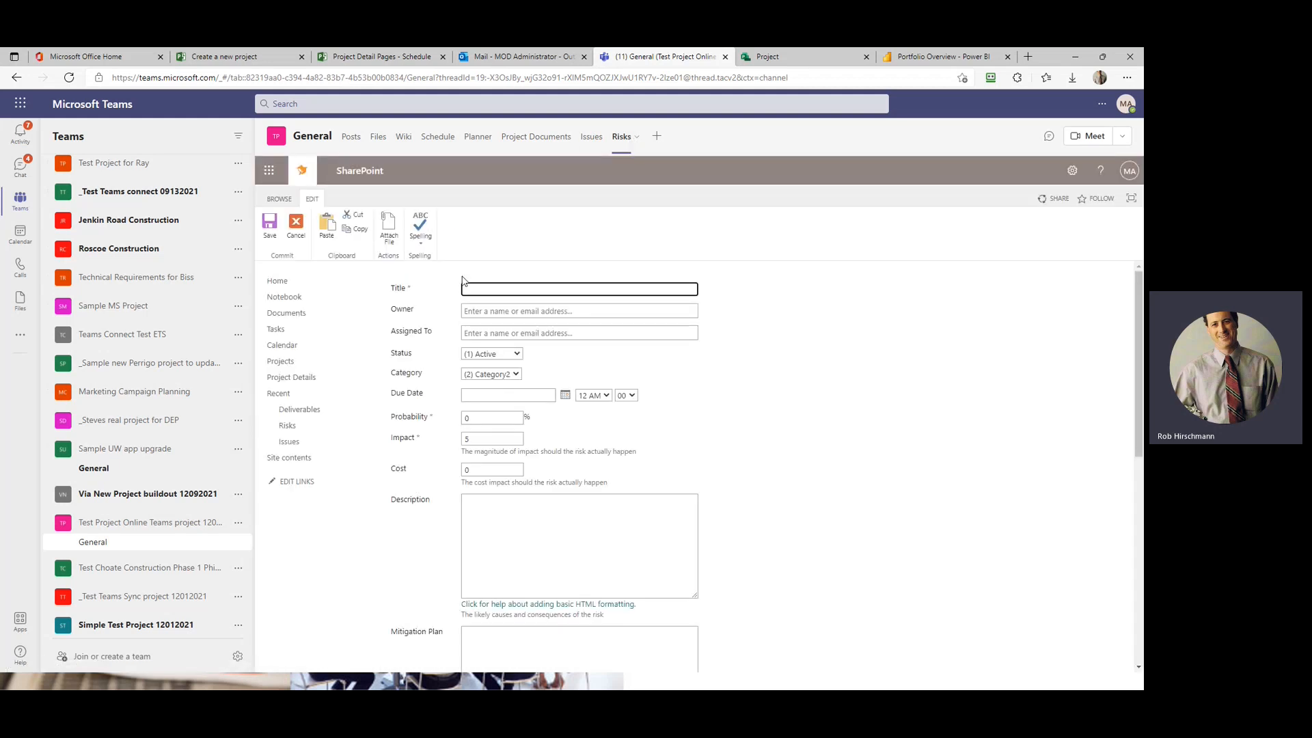
type("New 1")
left_click(492, 311)
type("sonn")
left_click(494, 329)
left_click(495, 332)
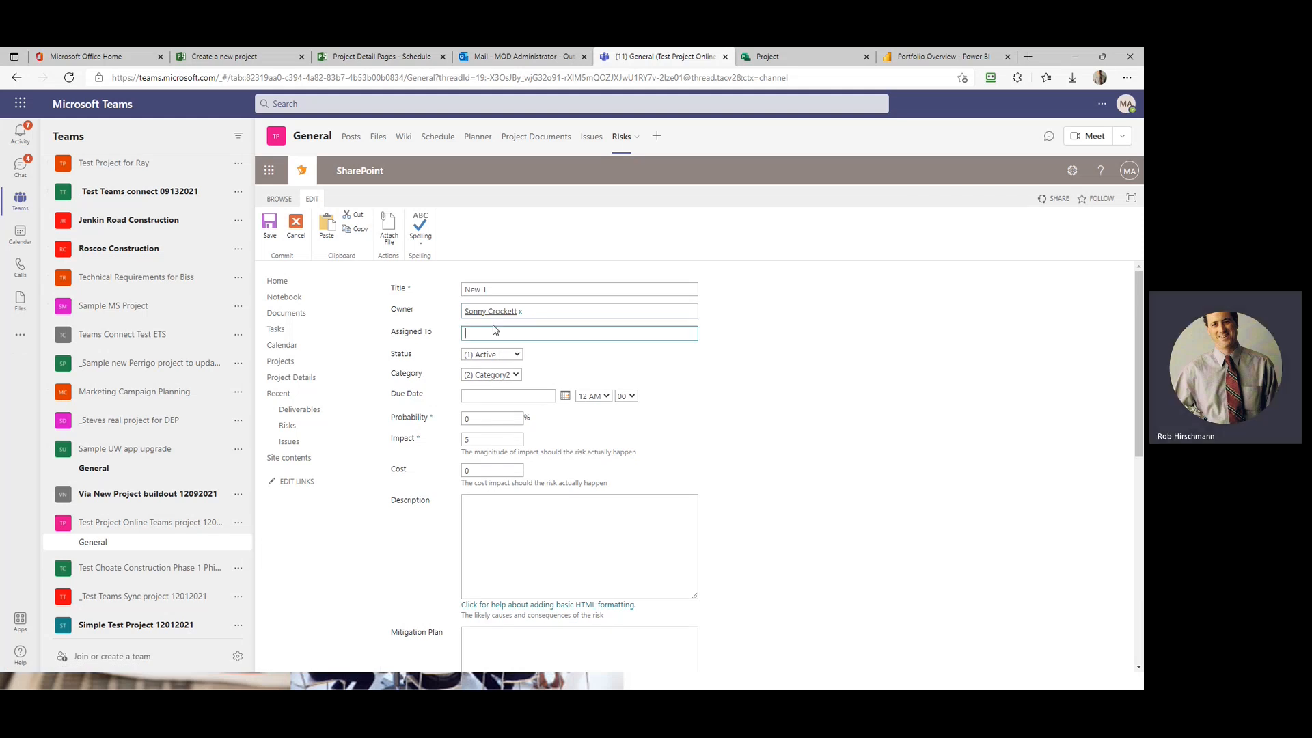
type("MOD")
left_click(498, 351)
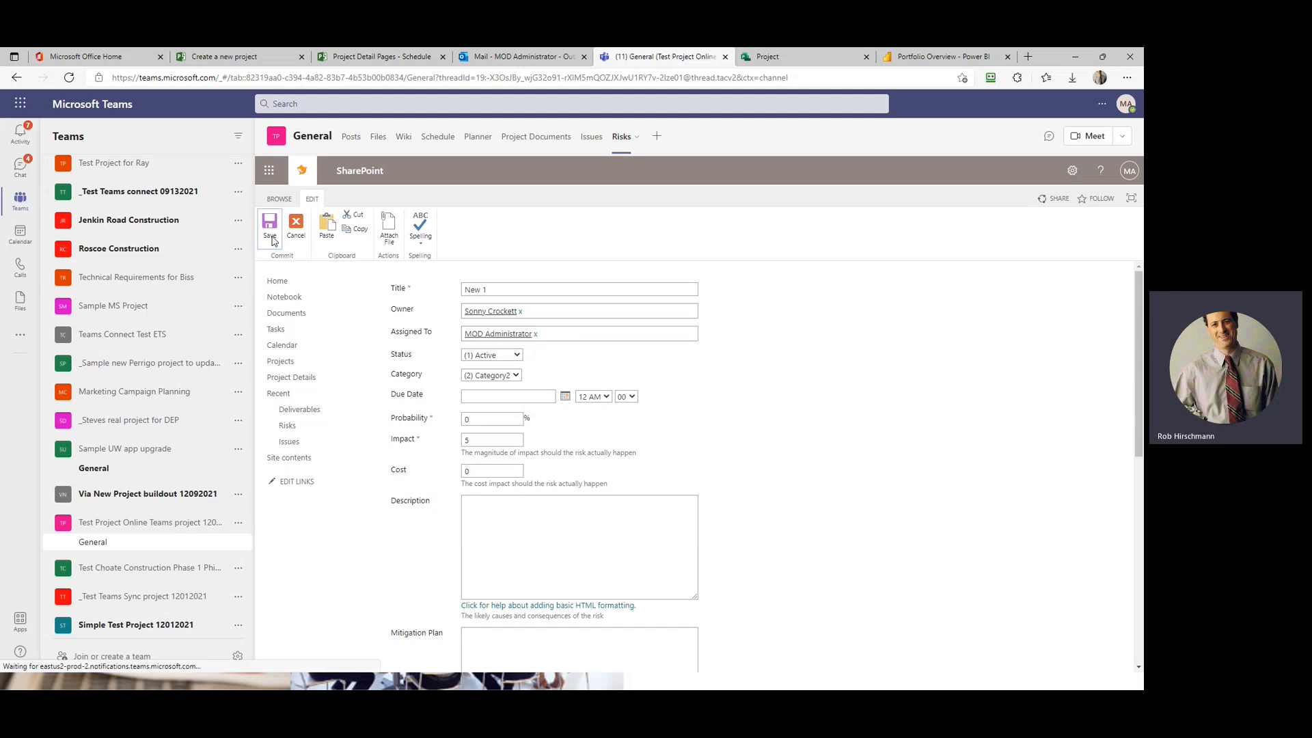
left_click(271, 237)
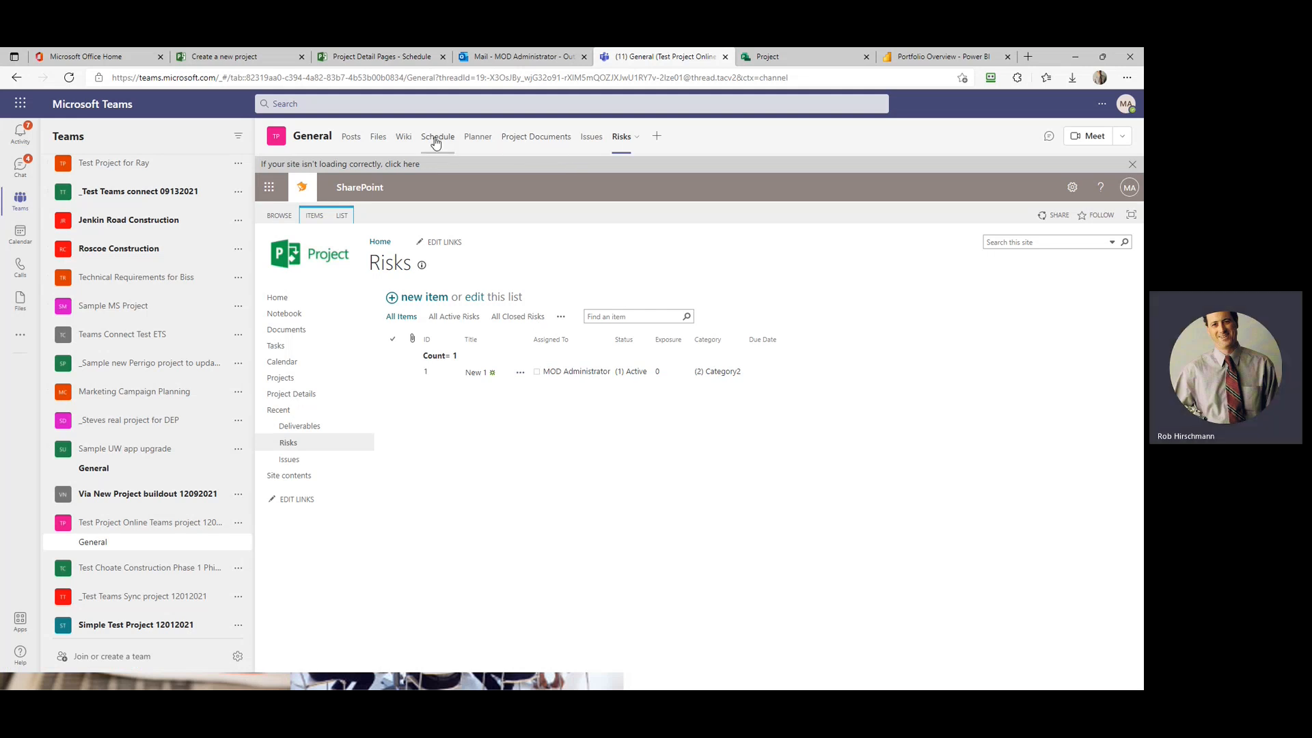
Step: Draft a task in the Planner board's None bucket titled "Follow up from Status meetign with CIO", due 12/22
left_click(478, 139)
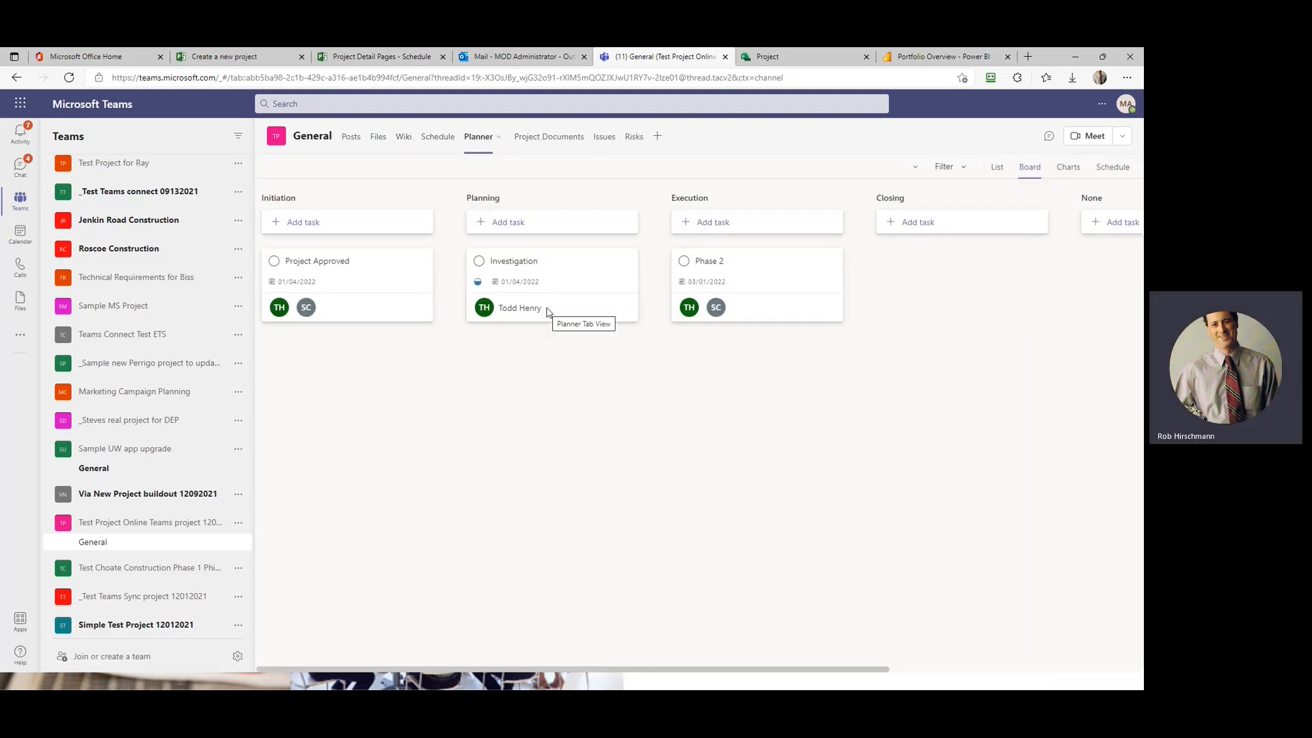
left_click_drag(604, 673, 876, 630)
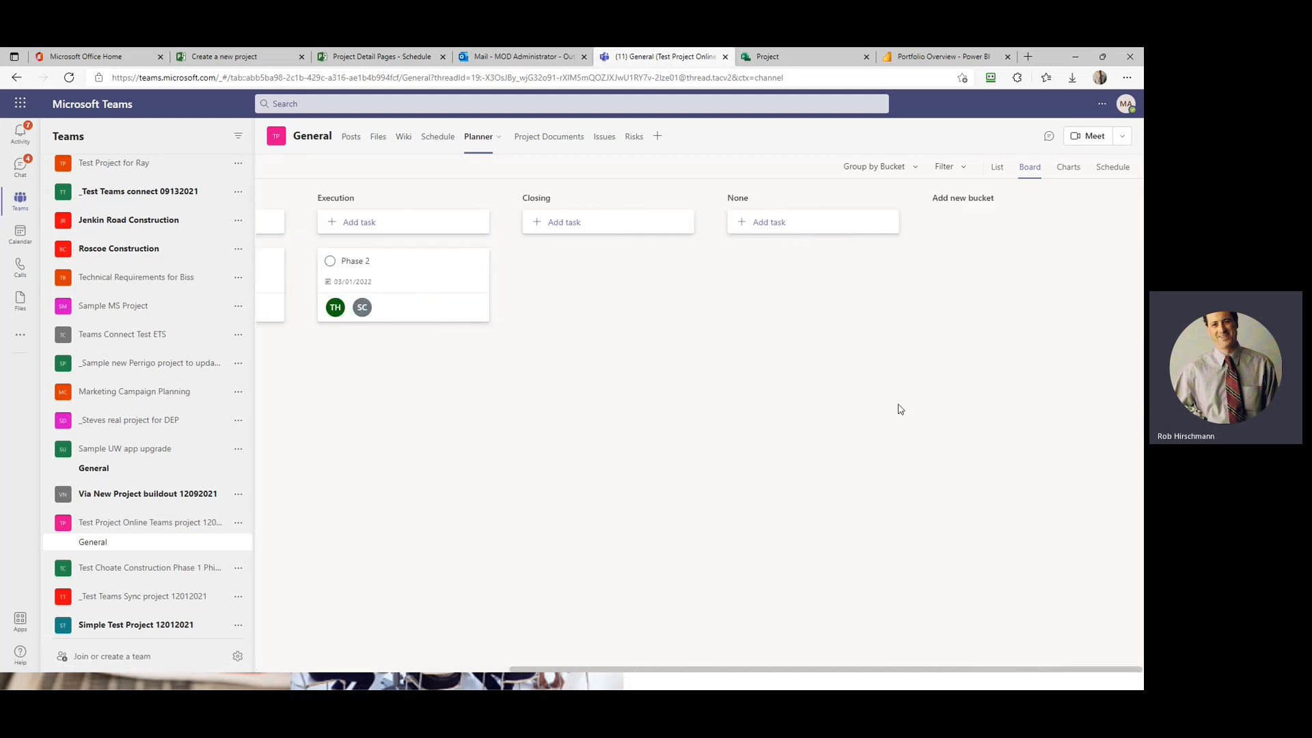
left_click(745, 224)
type("Follow up from ")
type("Status meetign with Cl")
type("O")
left_click(784, 292)
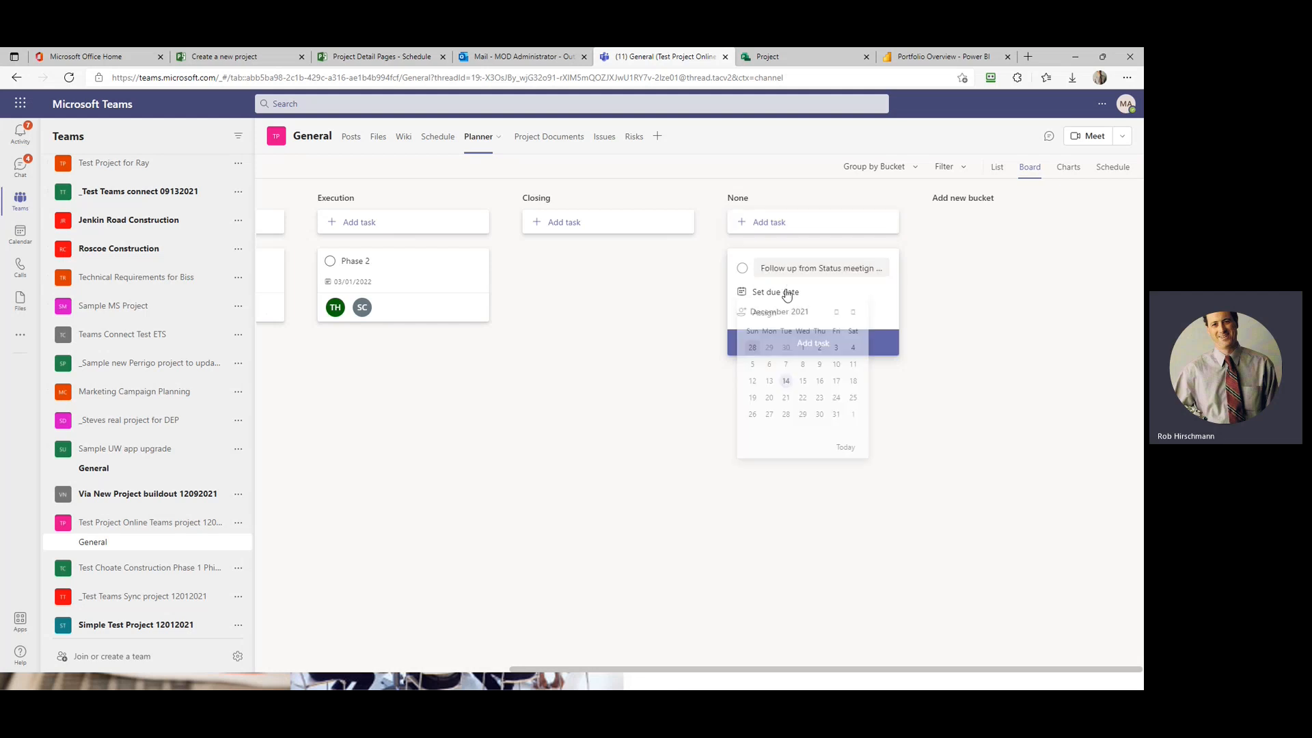
left_click(812, 377)
Step: Assign the drafted follow-up task in the None bucket to a team member
left_click(792, 321)
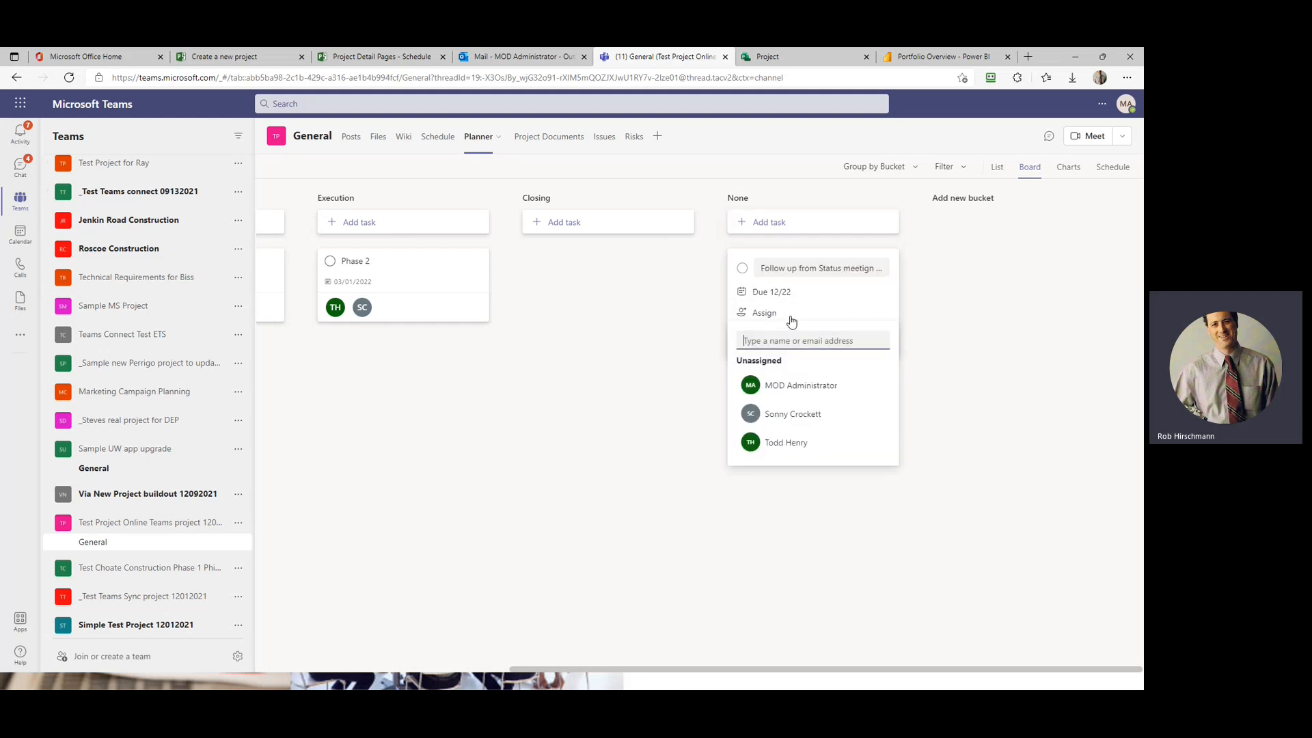
type("Todd")
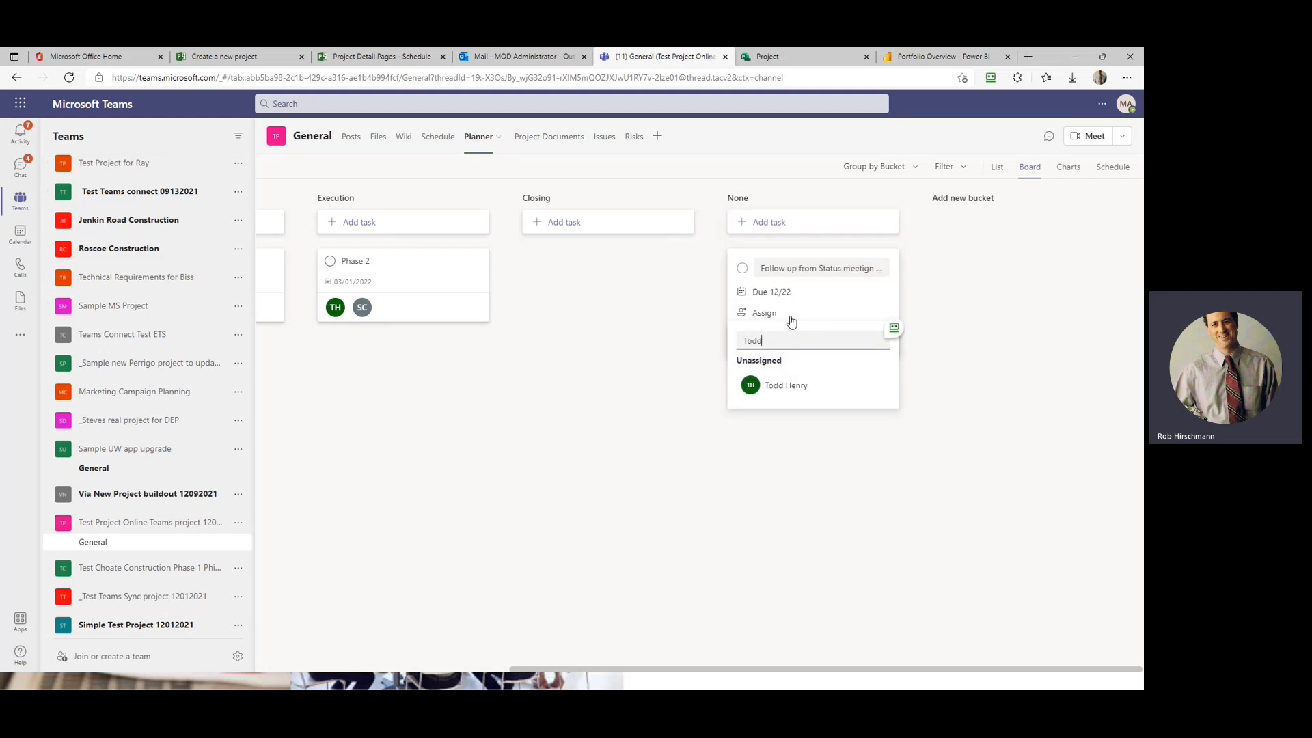
left_click(789, 381)
left_click(667, 315)
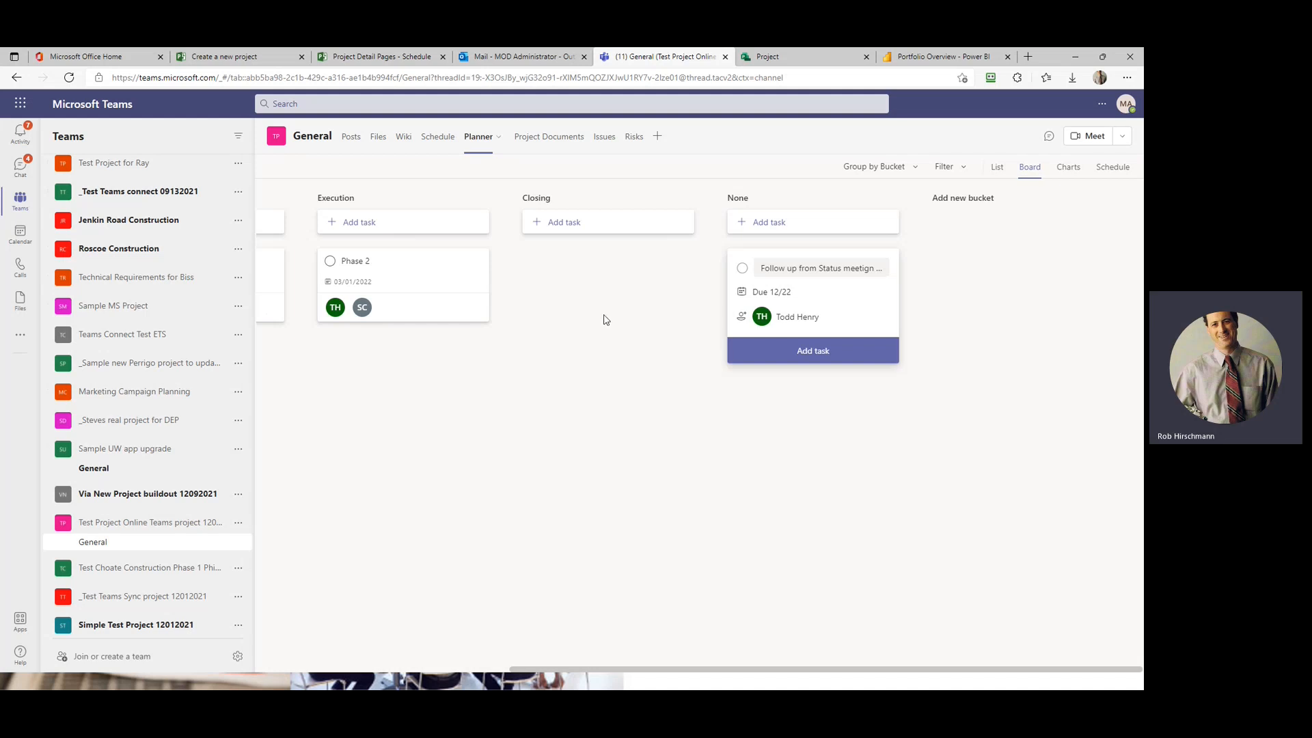
Step: Inspect the Investigation task's details and Progress options on the Planner board without changing them
left_click_drag(548, 670, 294, 670)
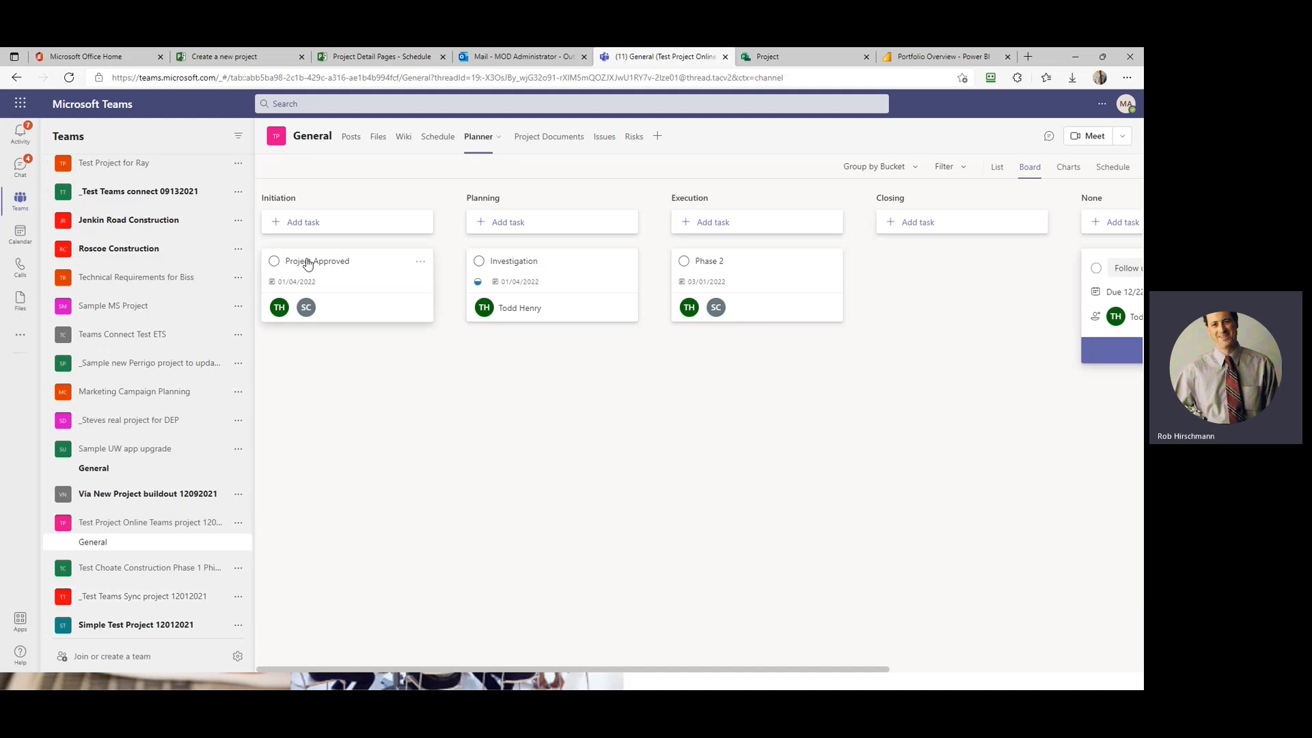
left_click(606, 274)
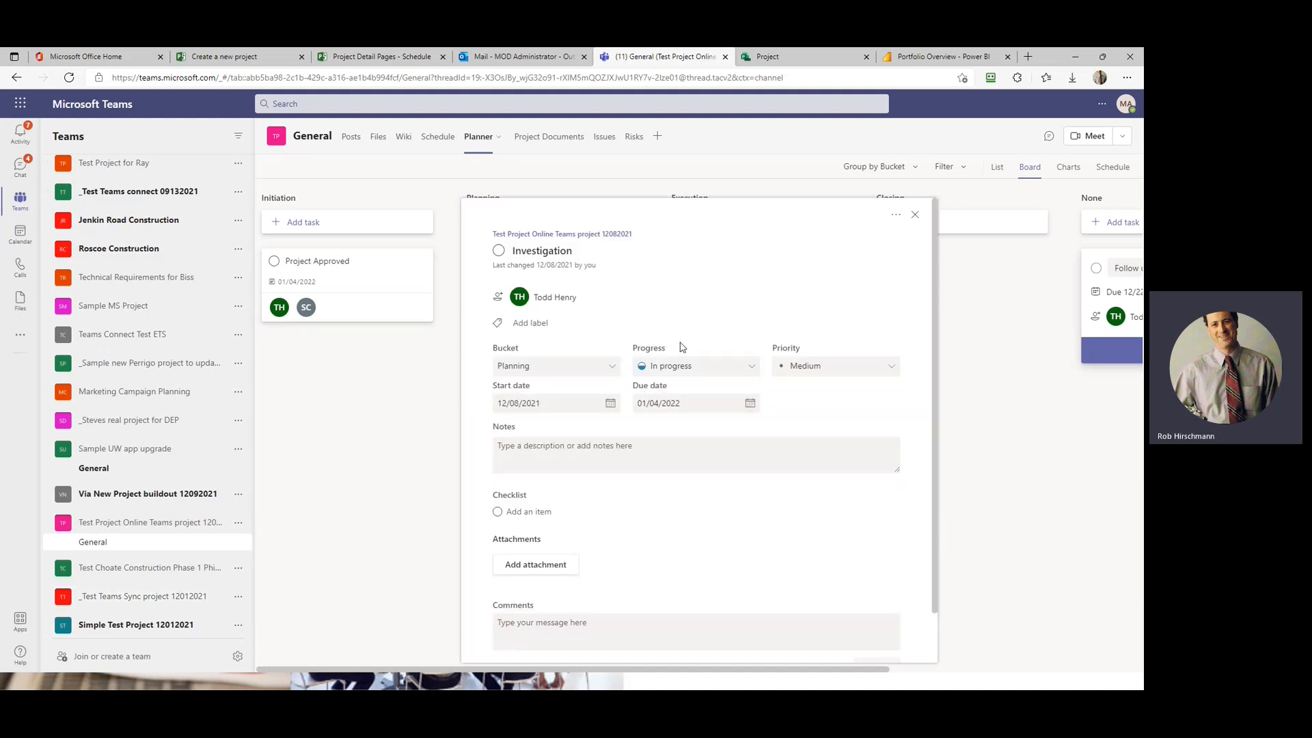
left_click(681, 367)
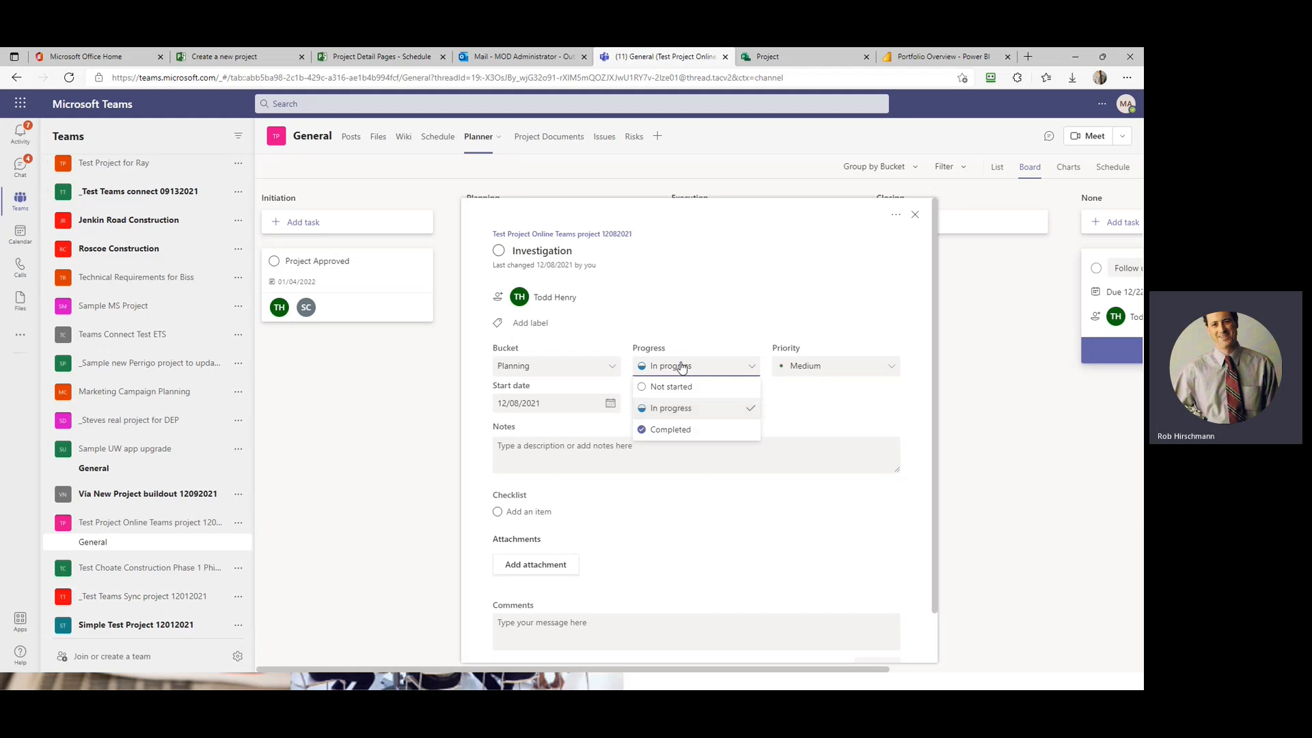
left_click(681, 367)
scroll(642, 511, "down", 2)
scroll(642, 512, "up", 2)
left_click(922, 213)
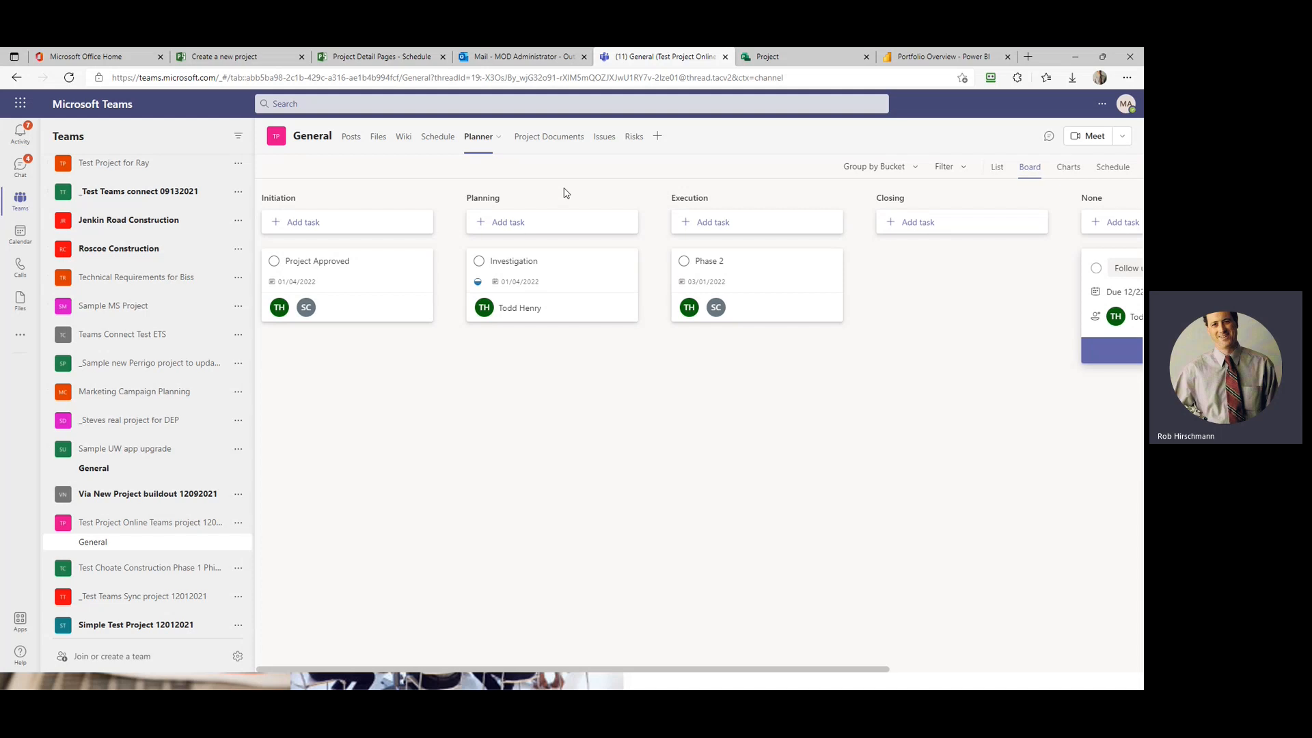
Step: Return to the channel's schedule and inspect the Power BI workspaces offered for a new tab, without adding it
left_click(436, 138)
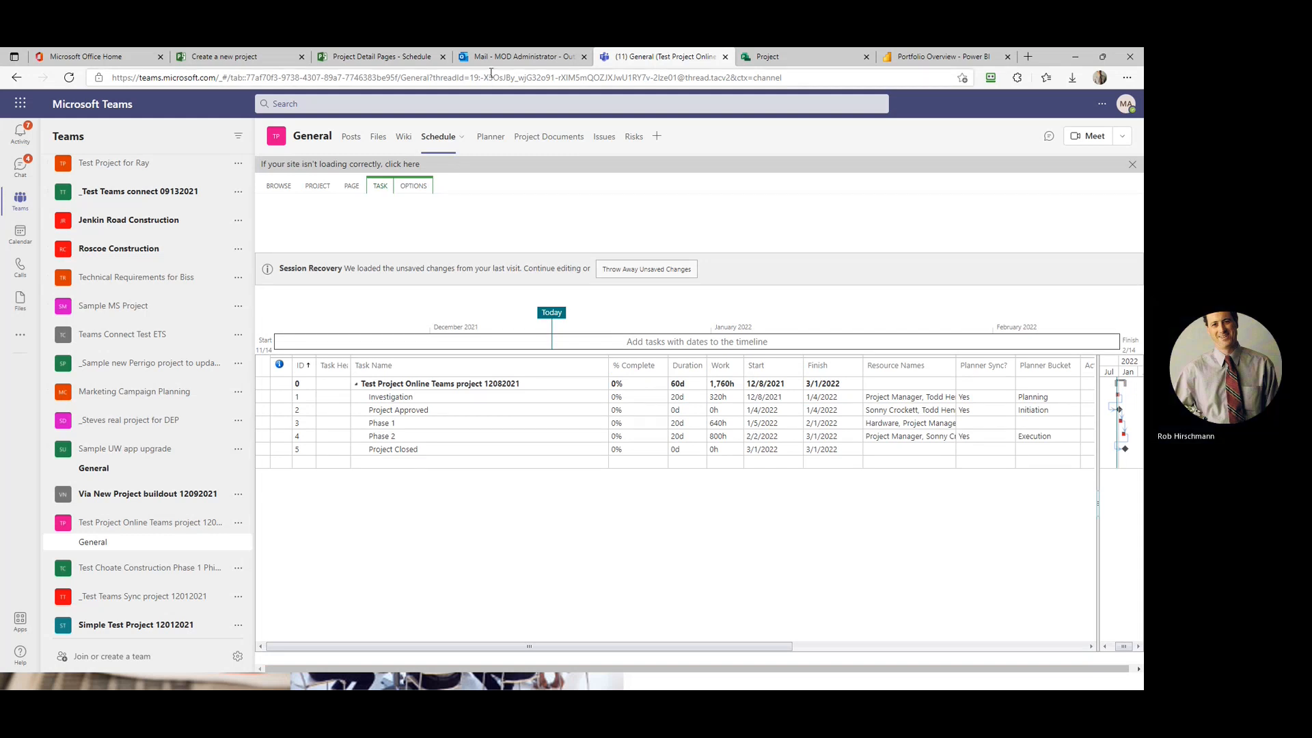
left_click(656, 137)
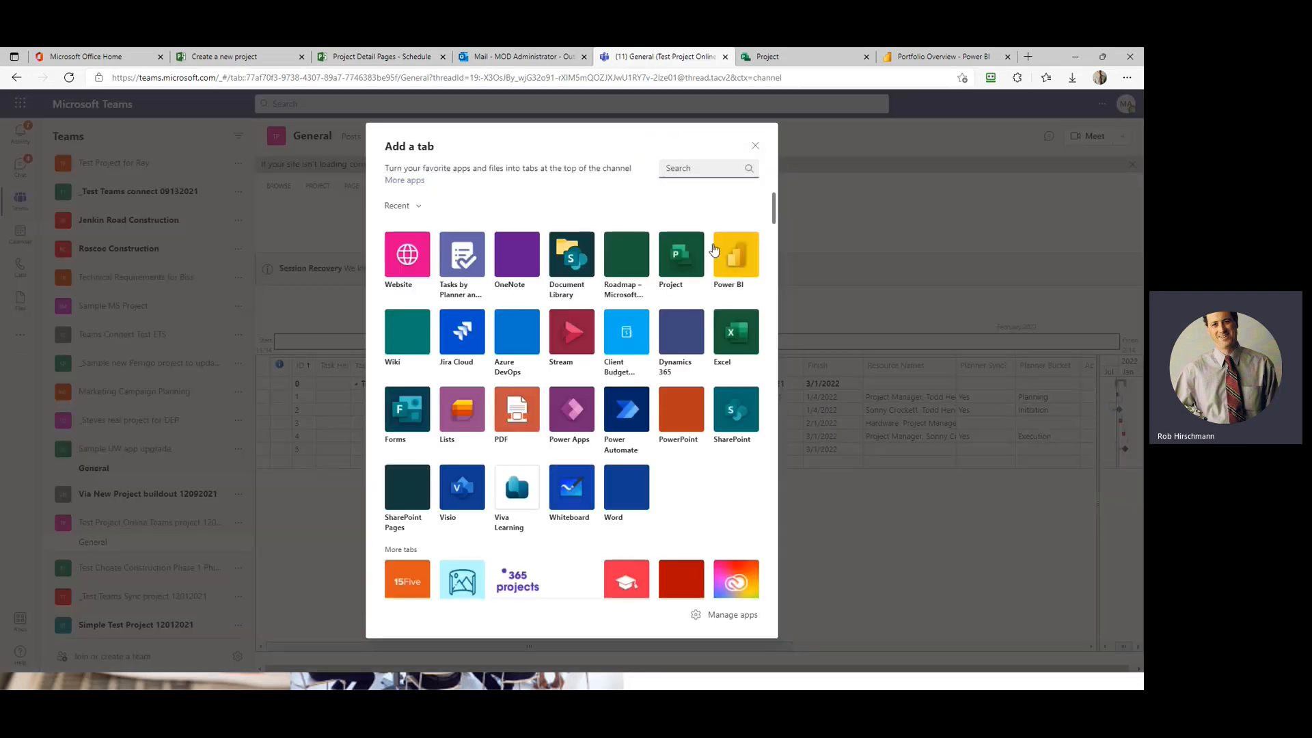
left_click(719, 255)
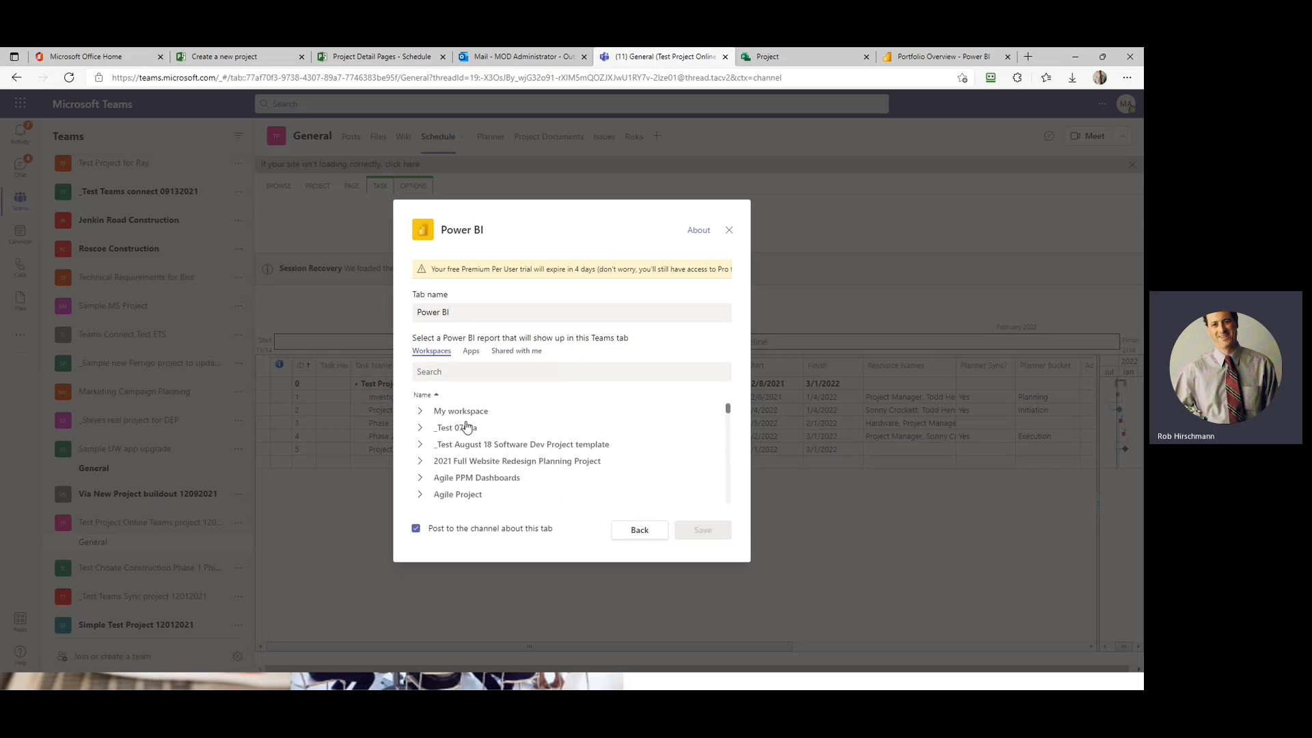
left_click(729, 230)
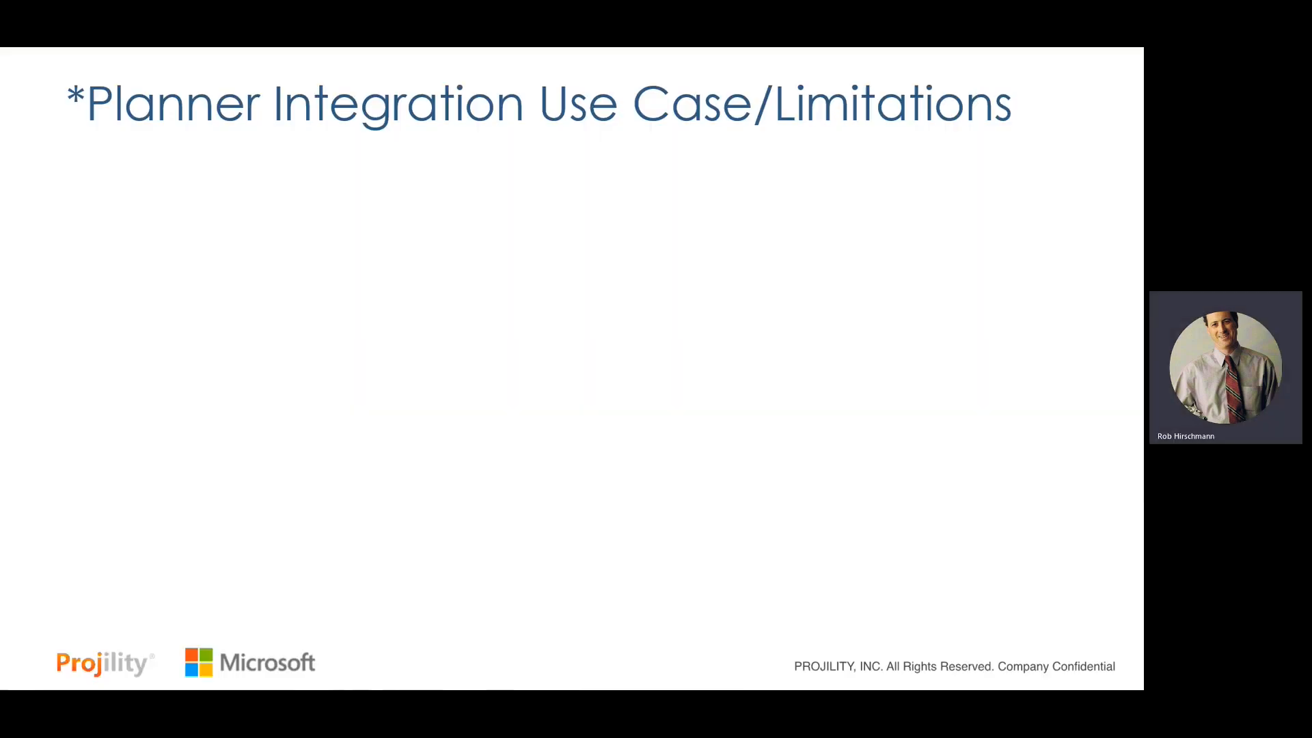
left_click(524, 145)
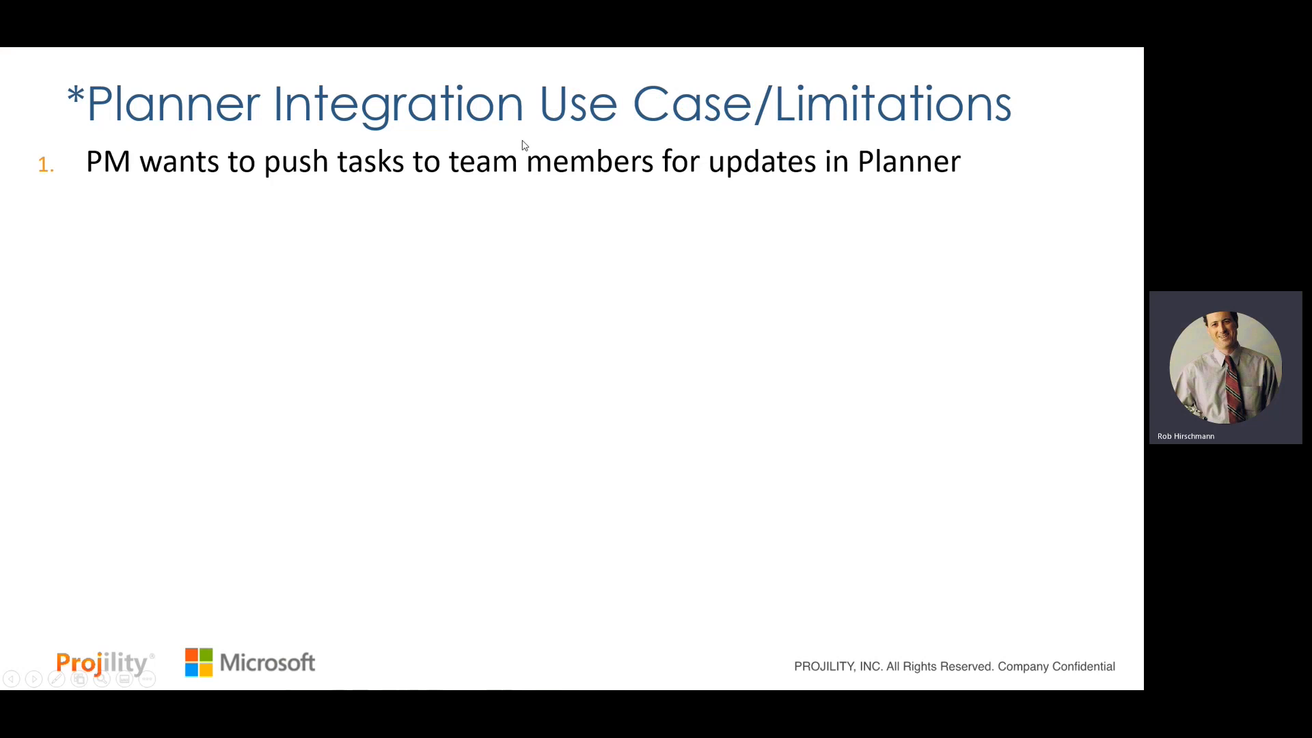